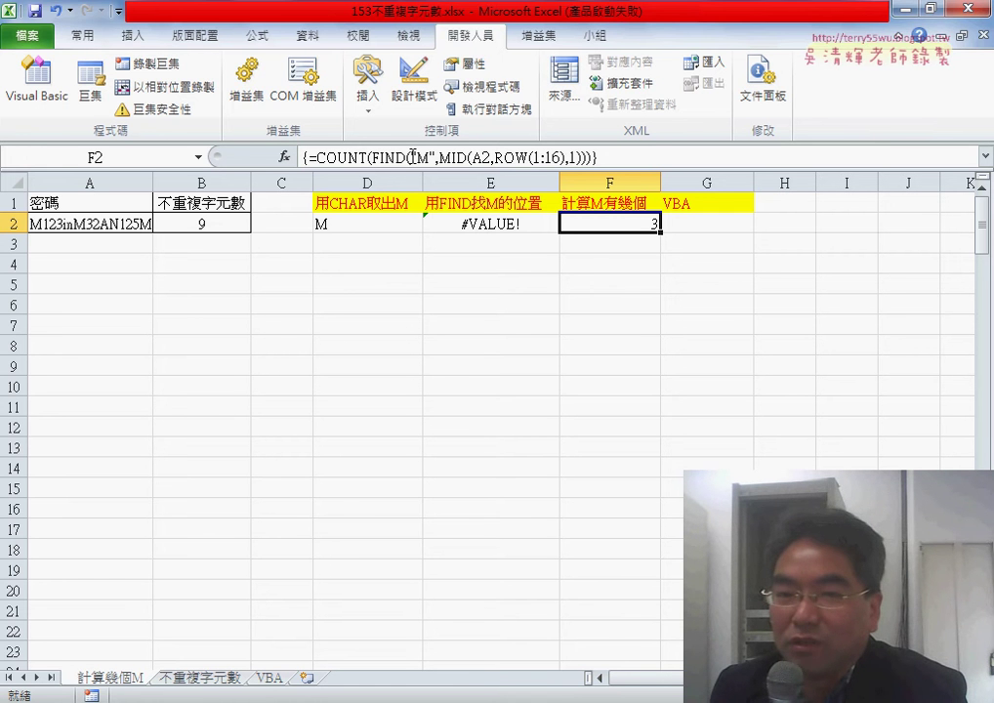
# Step: Draw a form button beside the headers and assign it the 計算M有幾個 macro
pyautogui.click(367, 86)
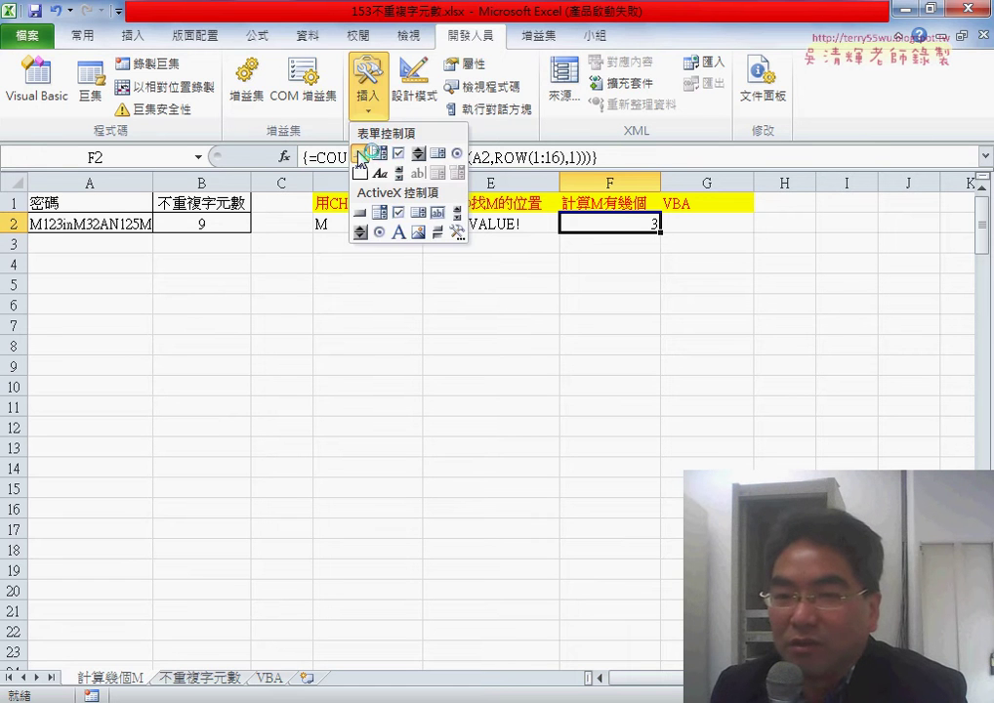
pyautogui.click(360, 159)
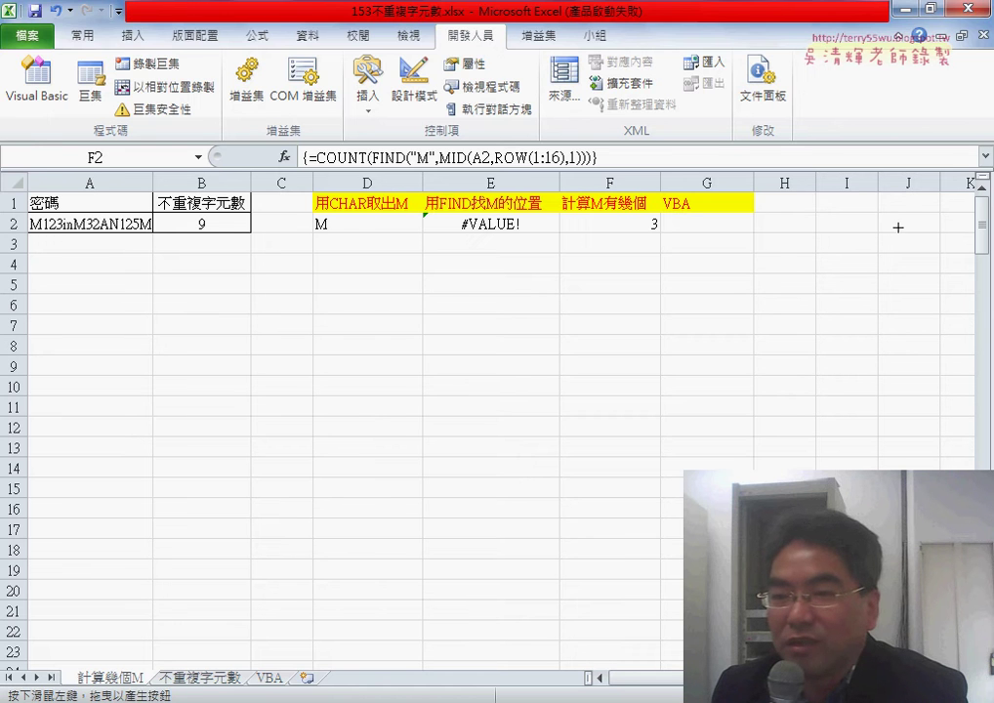
pyautogui.moveTo(567, 234); pyautogui.dragTo(586, 250)
pyautogui.click(459, 304)
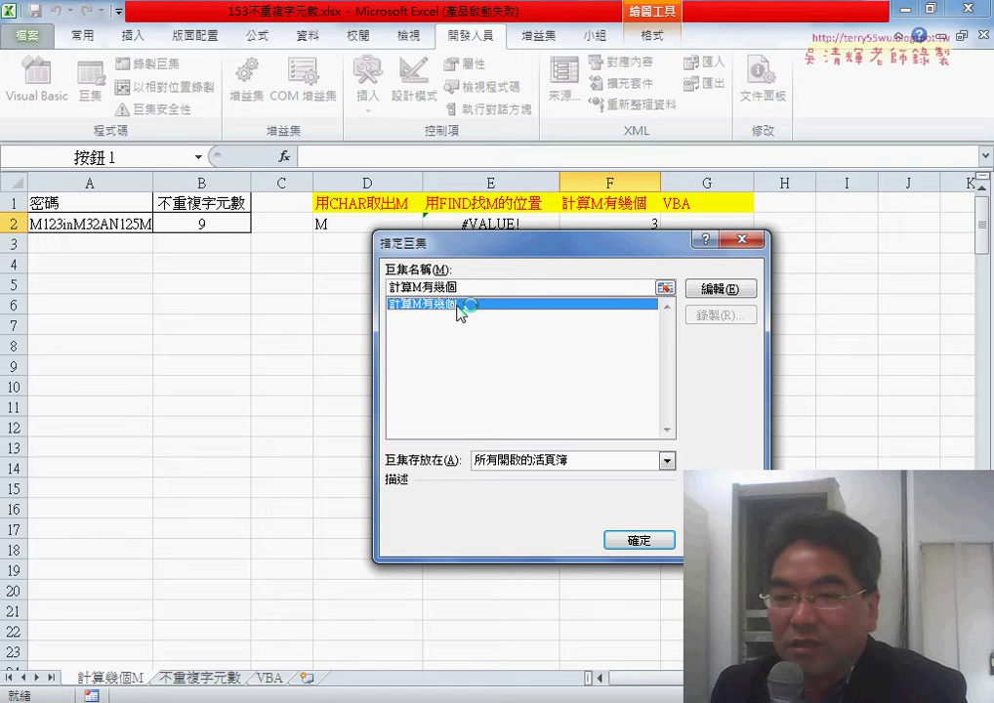
pyautogui.rightClick(398, 290)
pyautogui.click(493, 325)
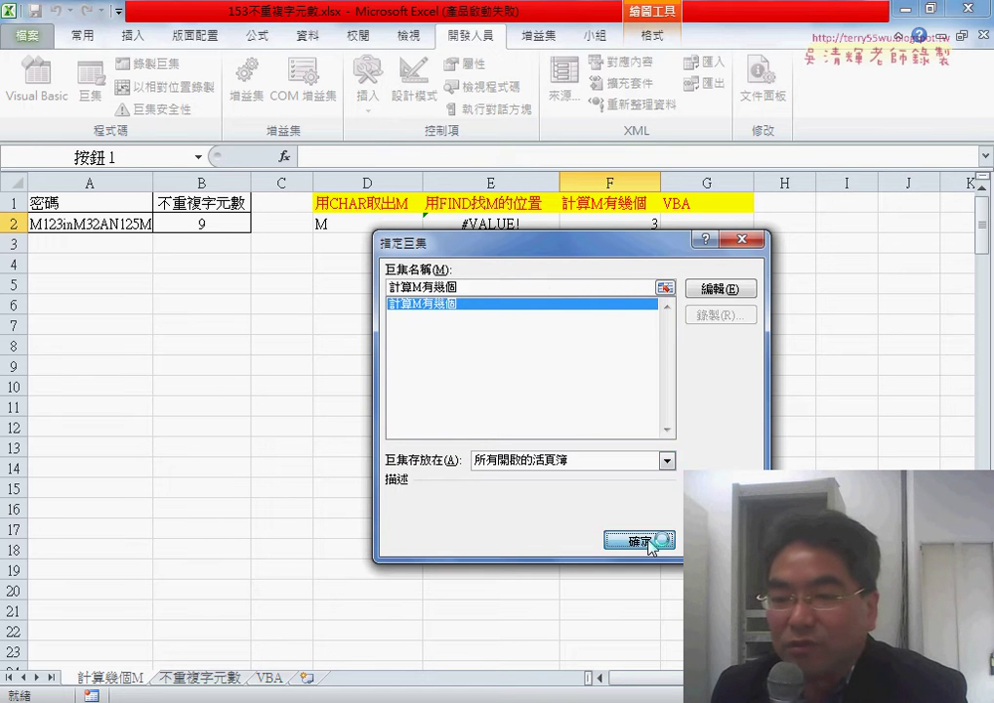
pyautogui.click(649, 540)
# Step: Replace the default 按鈕 1 caption with 計算M有幾個
pyautogui.click(822, 210)
pyautogui.hotkey('ctrl', 'a')
pyautogui.press('Delete')
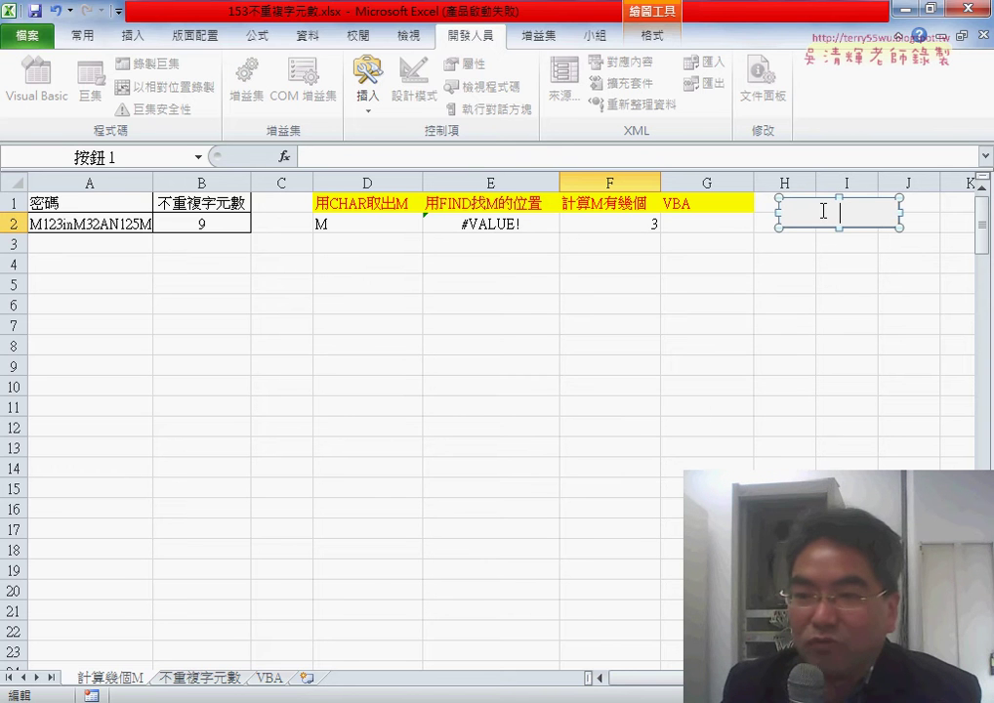
pyautogui.write('計算M有幾個')
pyautogui.click(848, 322)
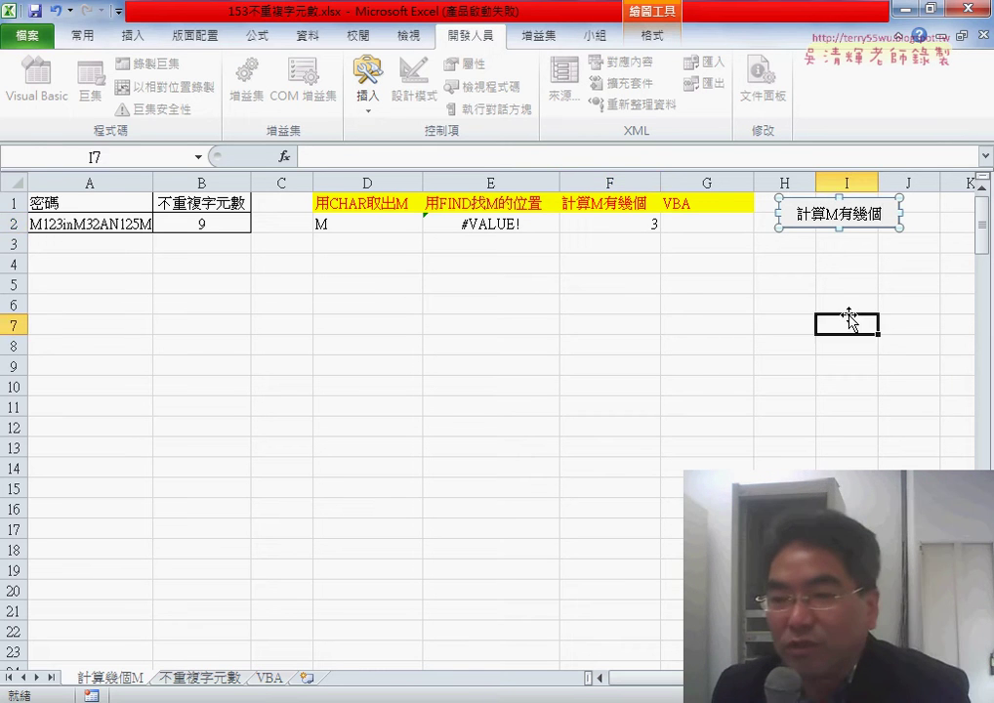
pyautogui.click(710, 224)
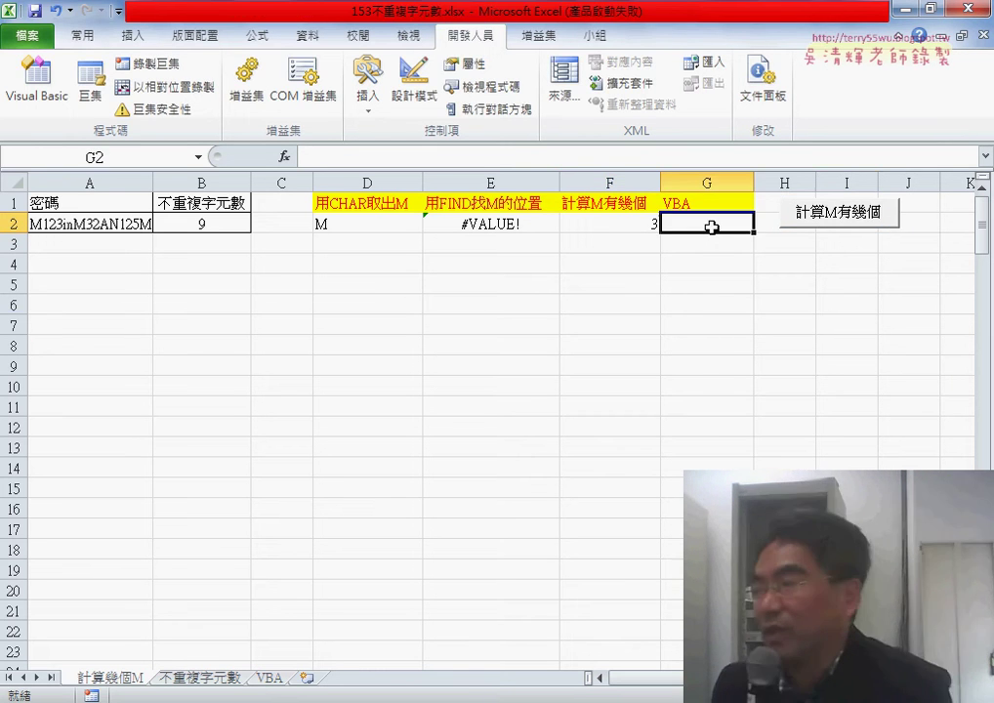
# Step: Run the 計算M有幾個 button, check that G2 shows 3, then clear G2
pyautogui.click(811, 297)
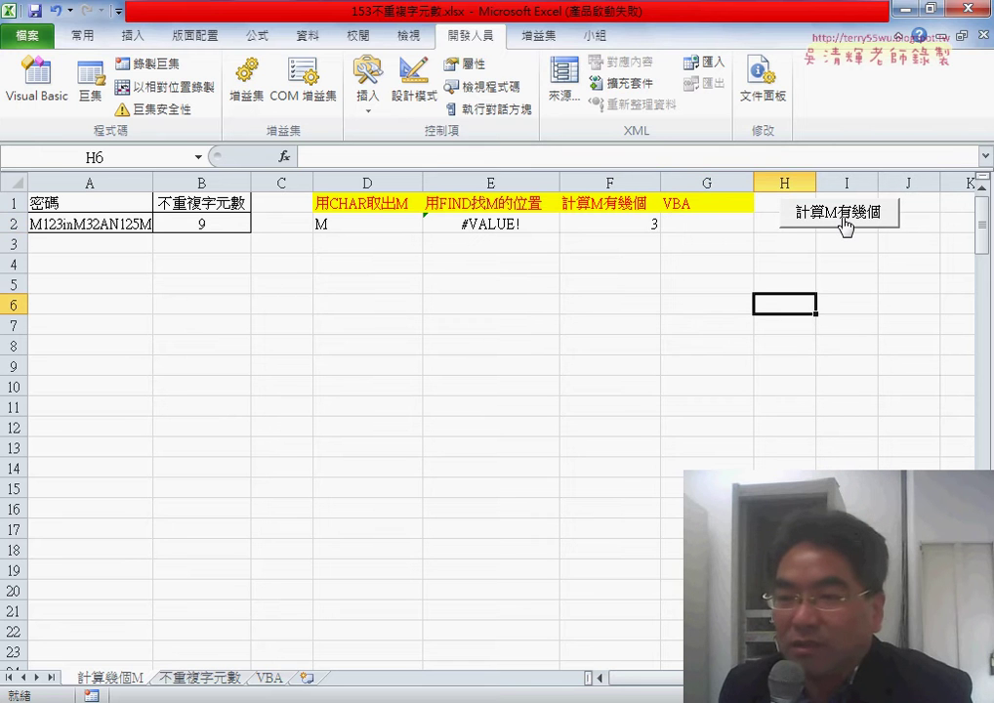
pyautogui.click(846, 226)
pyautogui.click(738, 223)
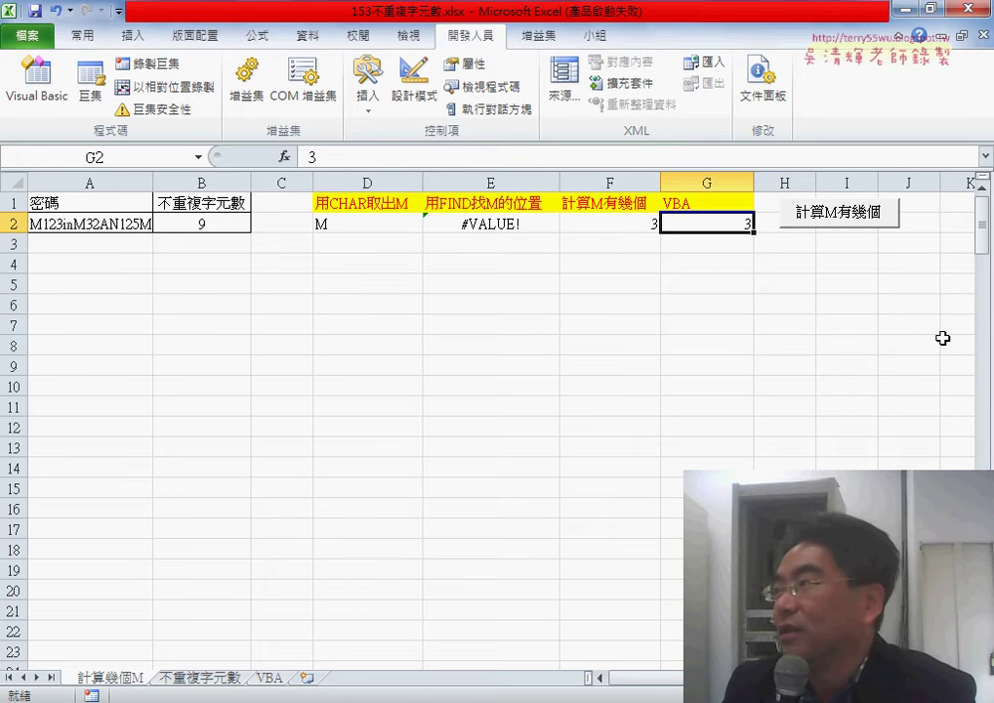
pyautogui.press('Delete')
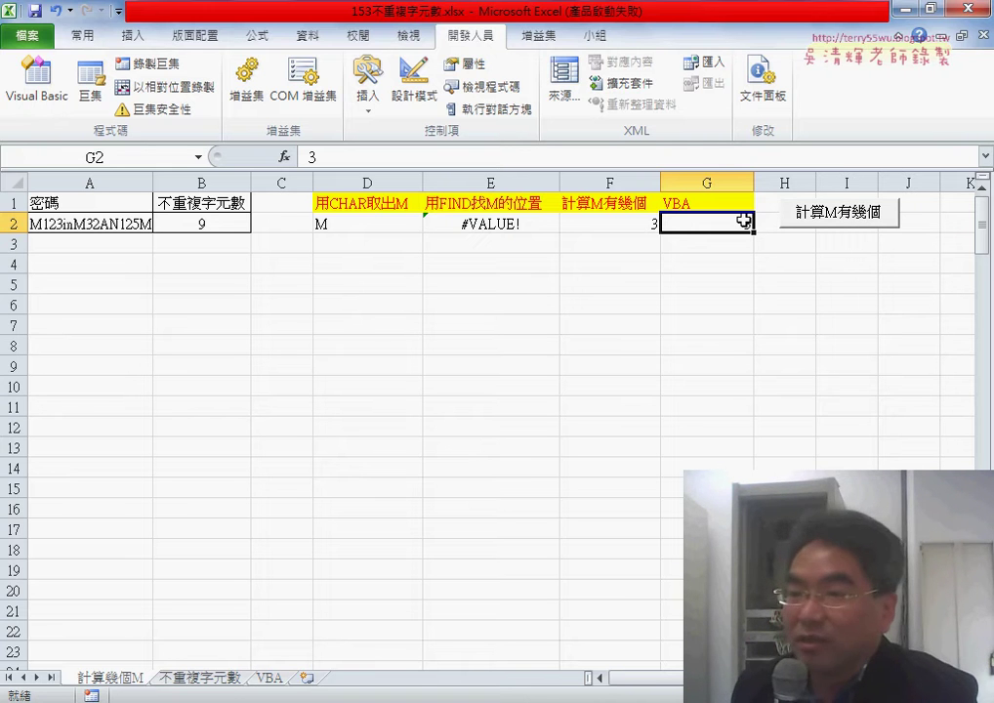
pyautogui.press('Delete')
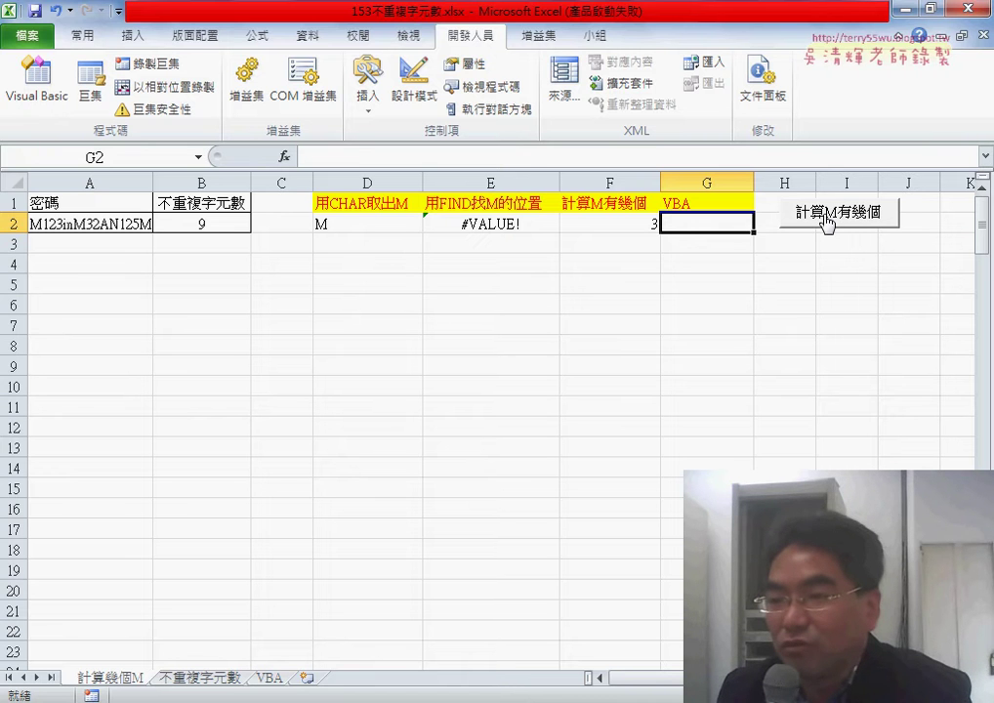
# Step: Insert the user-defined function 計算M有幾個函數 with A2 into G2, confirm it returns 3, then clear G2
pyautogui.click(284, 156)
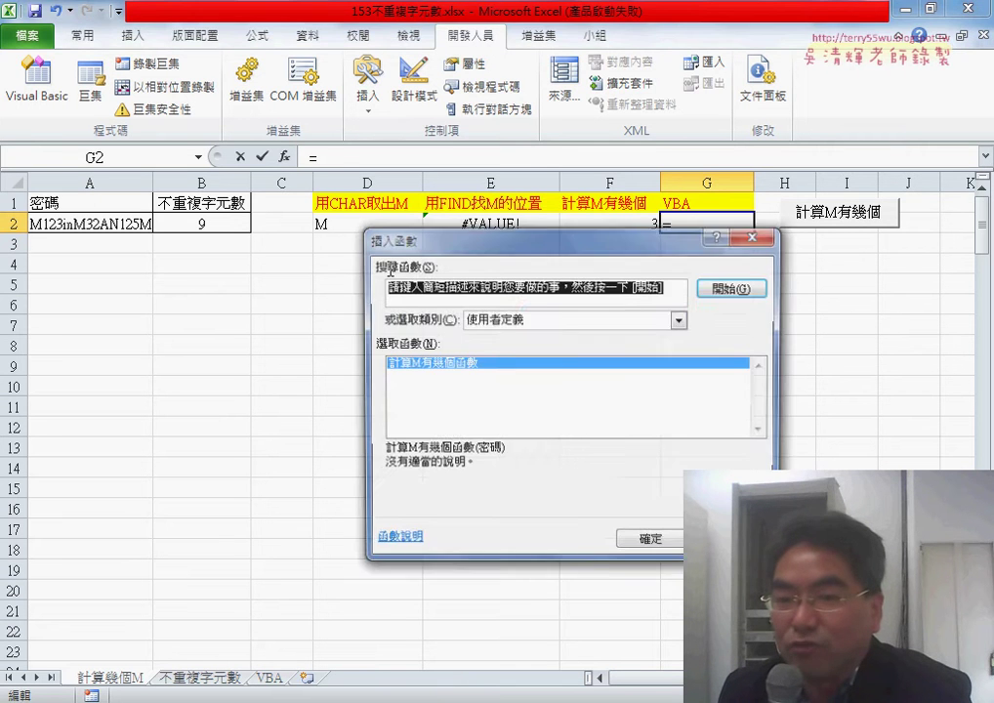
pyautogui.click(515, 316)
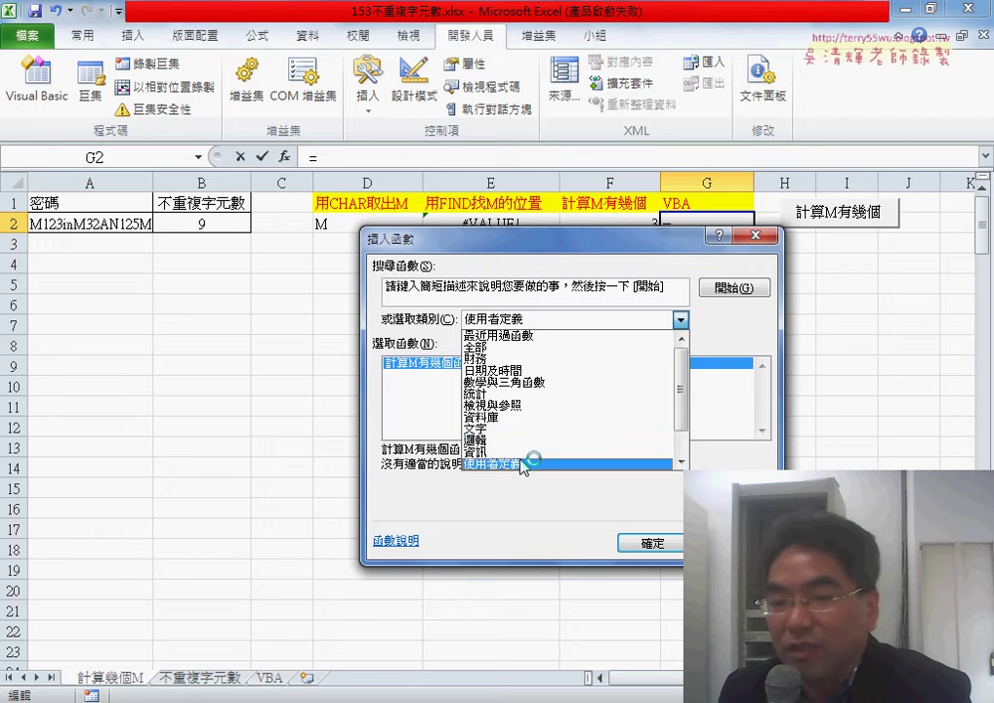
pyautogui.click(532, 462)
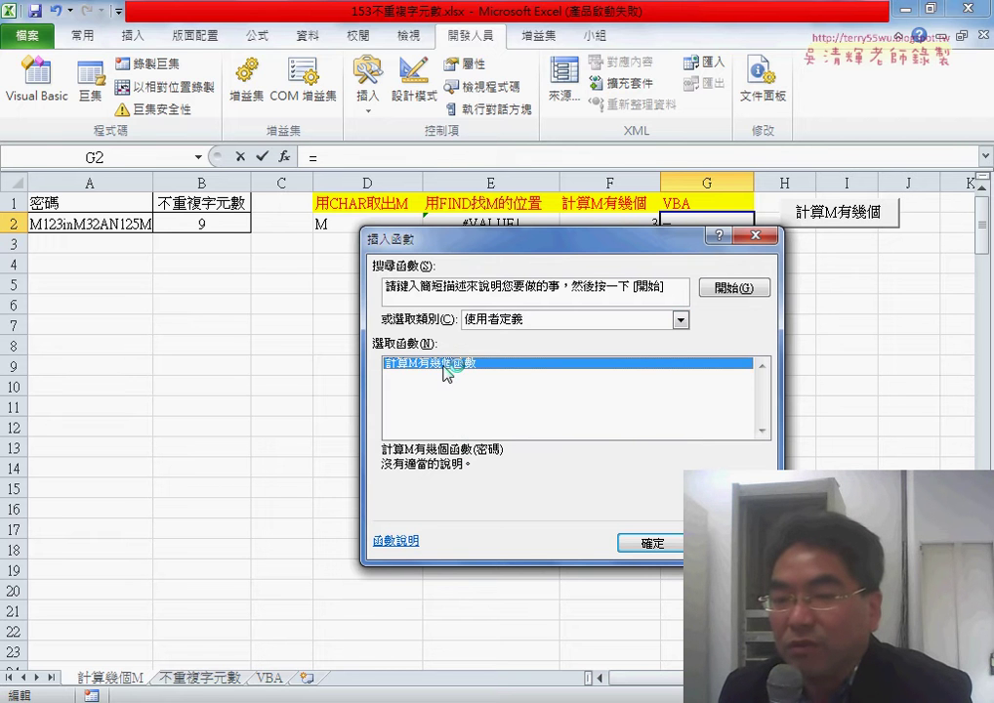
pyautogui.click(671, 542)
pyautogui.click(90, 223)
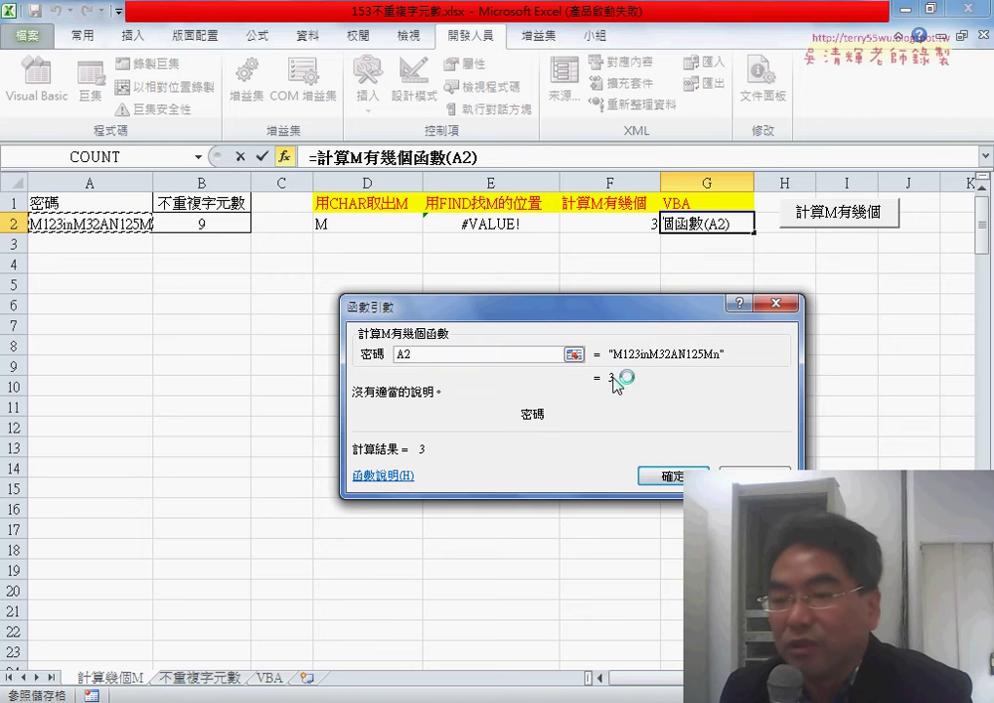
pyautogui.click(673, 477)
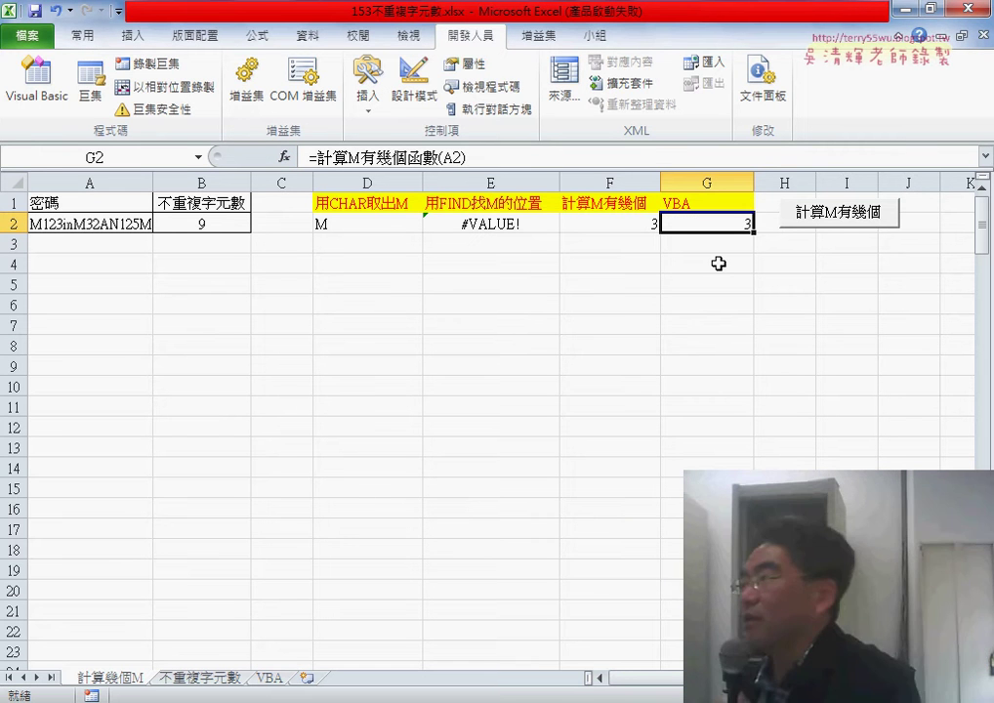
pyautogui.press('Delete')
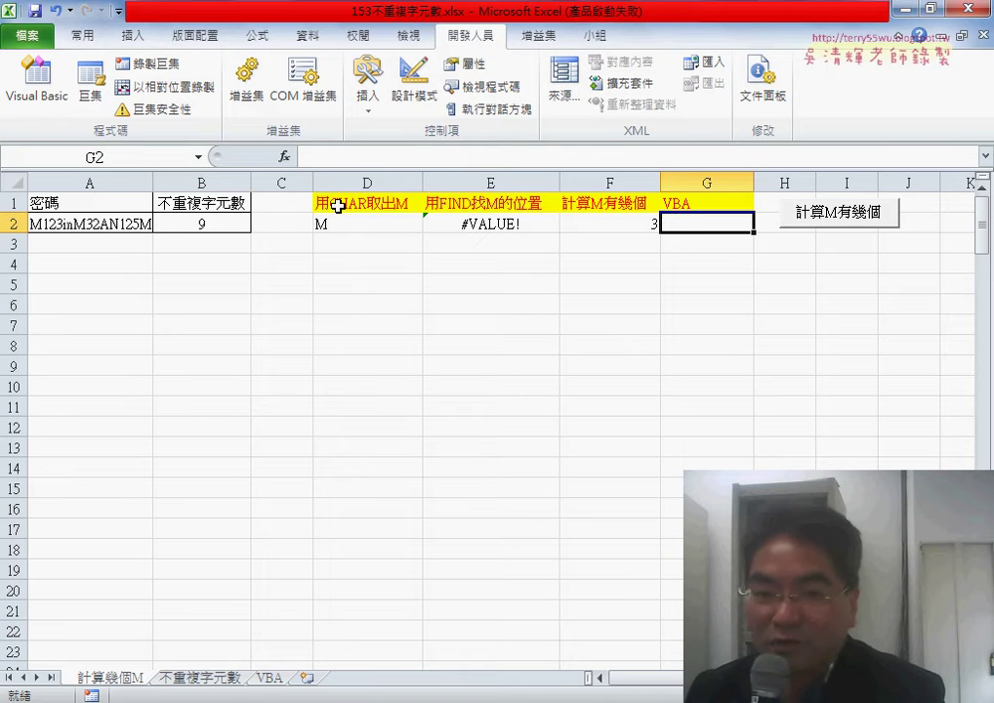
pyautogui.click(80, 229)
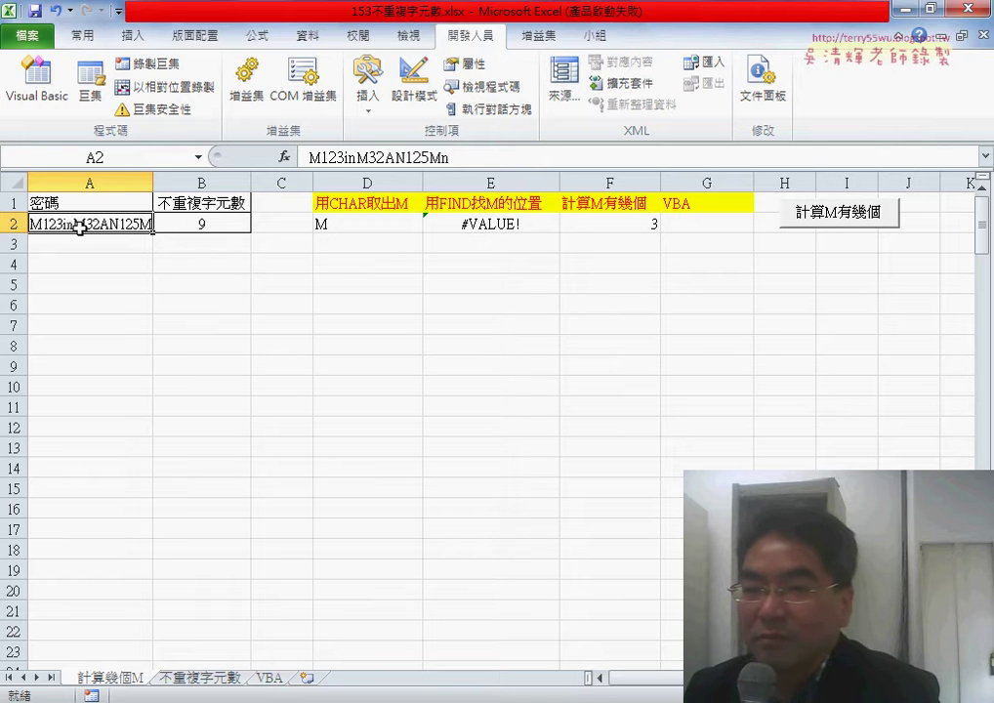
pyautogui.click(629, 224)
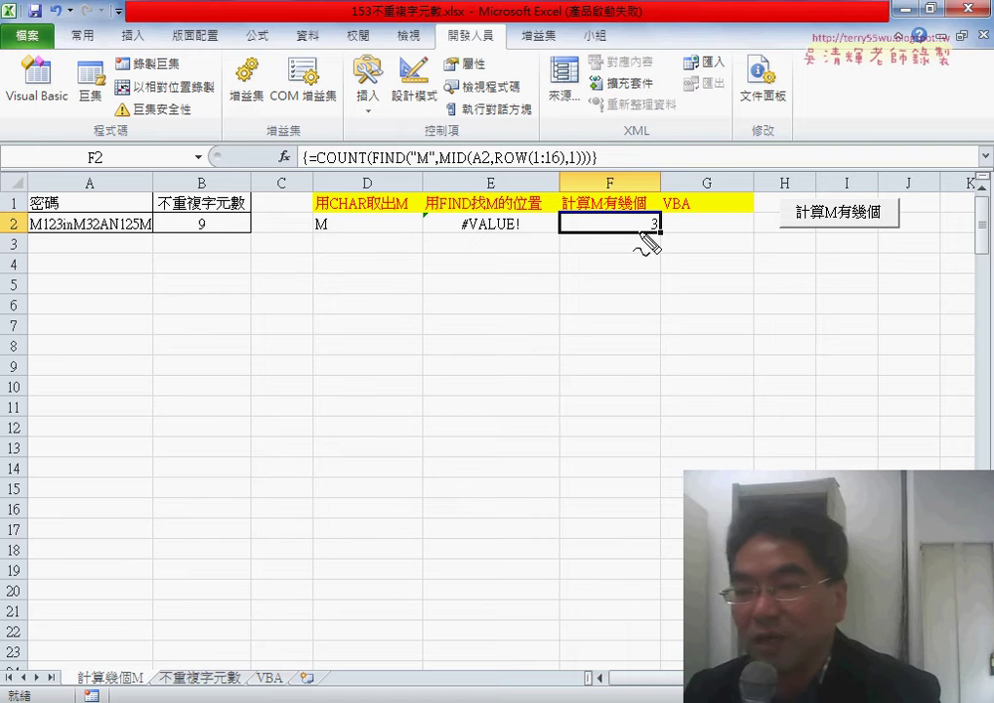
# Step: In red ink, underline the array formula, arrow it to G1, circle A2 and sketch a Σ= note
pyautogui.moveTo(349, 169); pyautogui.dragTo(610, 168)
pyautogui.moveTo(576, 125)
pyautogui.mouseDown()
pyautogui.moveTo(727, 186)
pyautogui.moveTo(744, 170)
pyautogui.mouseUp()
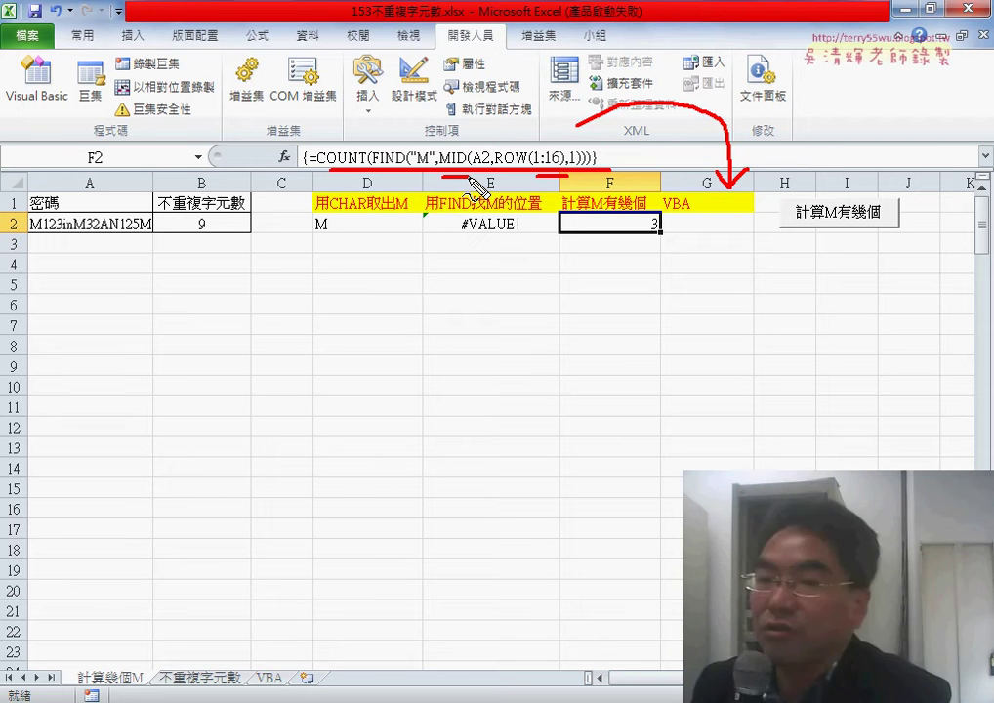
pyautogui.moveTo(416, 277); pyautogui.dragTo(412, 287)
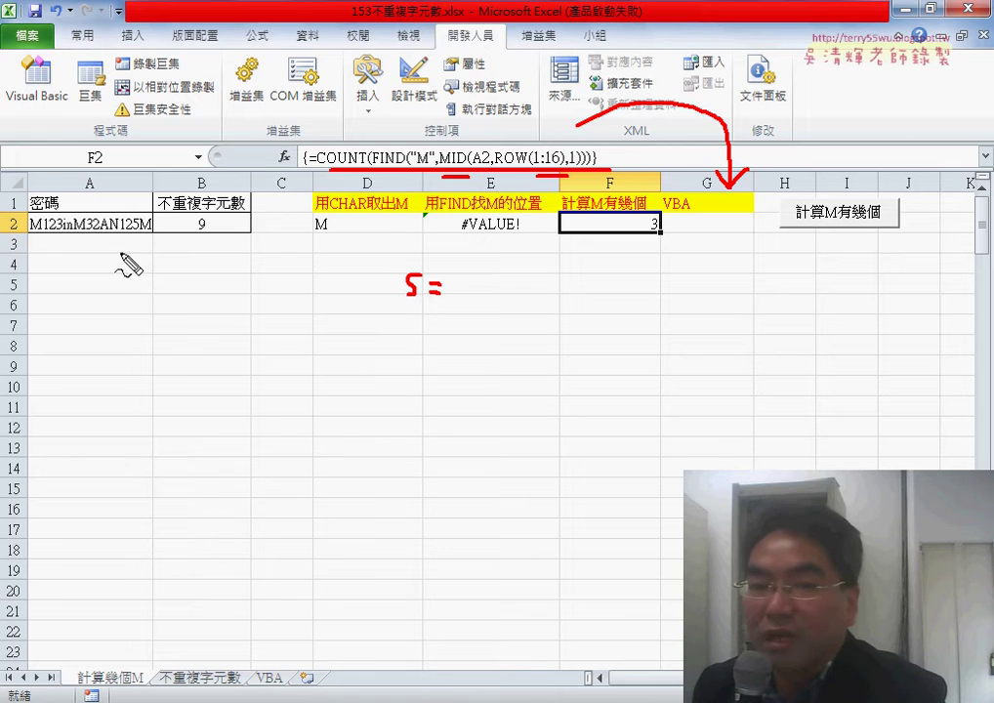
pyautogui.moveTo(130, 266)
pyautogui.mouseDown()
pyautogui.moveTo(18, 256)
pyautogui.moveTo(84, 217)
pyautogui.moveTo(164, 243)
pyautogui.mouseUp()
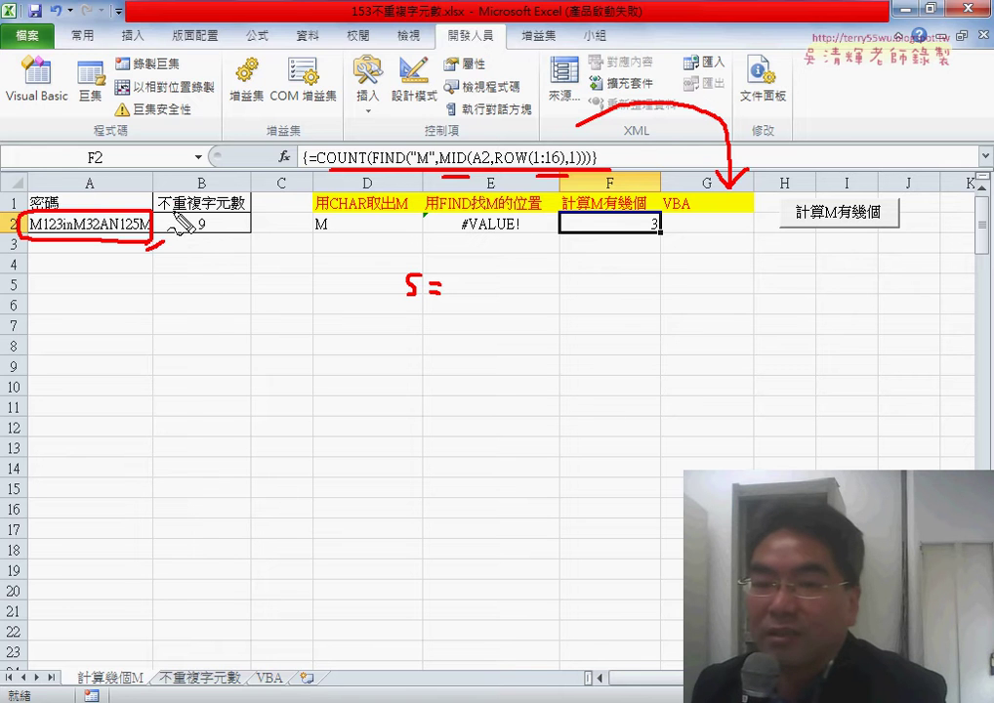
pyautogui.moveTo(176, 218)
pyautogui.mouseDown()
pyautogui.moveTo(175, 237)
pyautogui.moveTo(214, 231)
pyautogui.mouseUp()
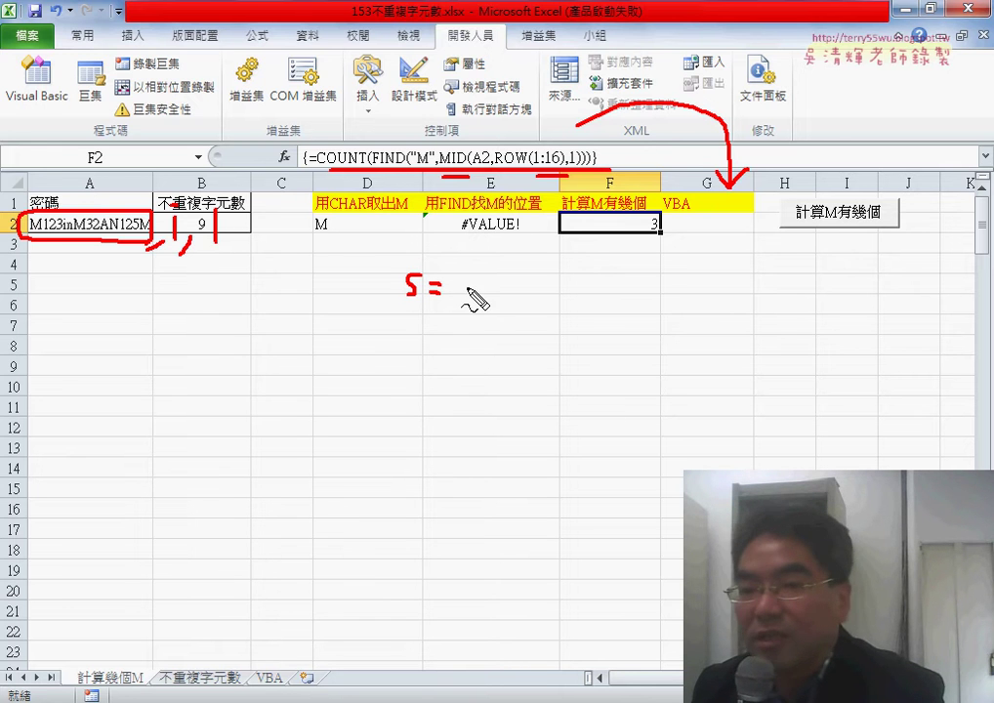
pyautogui.moveTo(500, 276)
pyautogui.mouseDown()
pyautogui.moveTo(420, 265)
pyautogui.moveTo(430, 273)
pyautogui.mouseUp()
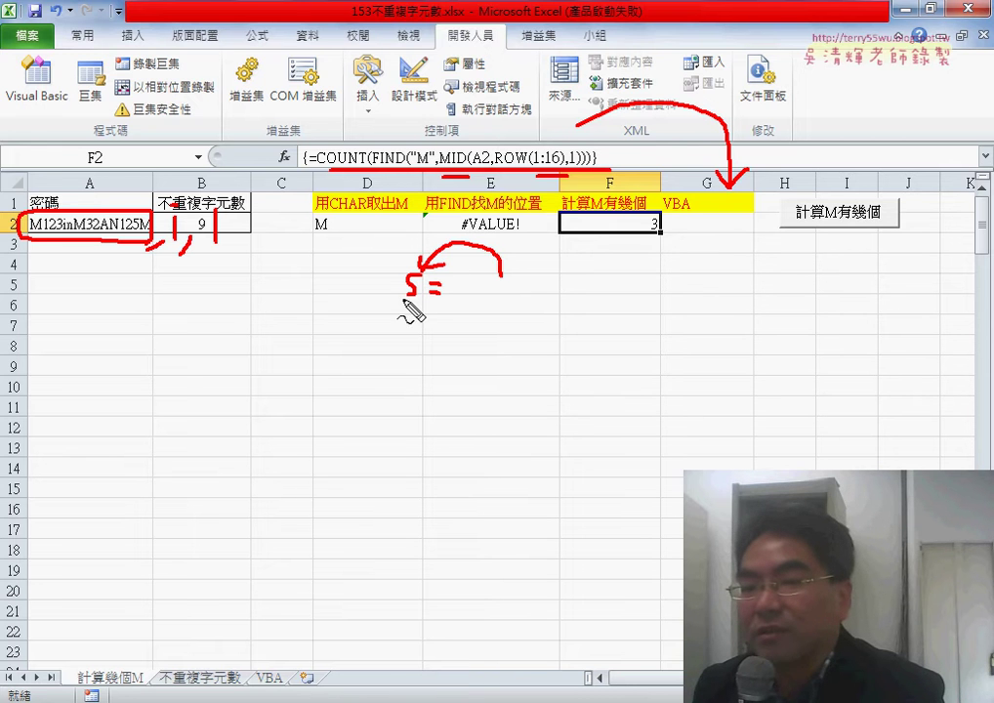
pyautogui.moveTo(398, 308); pyautogui.dragTo(424, 306)
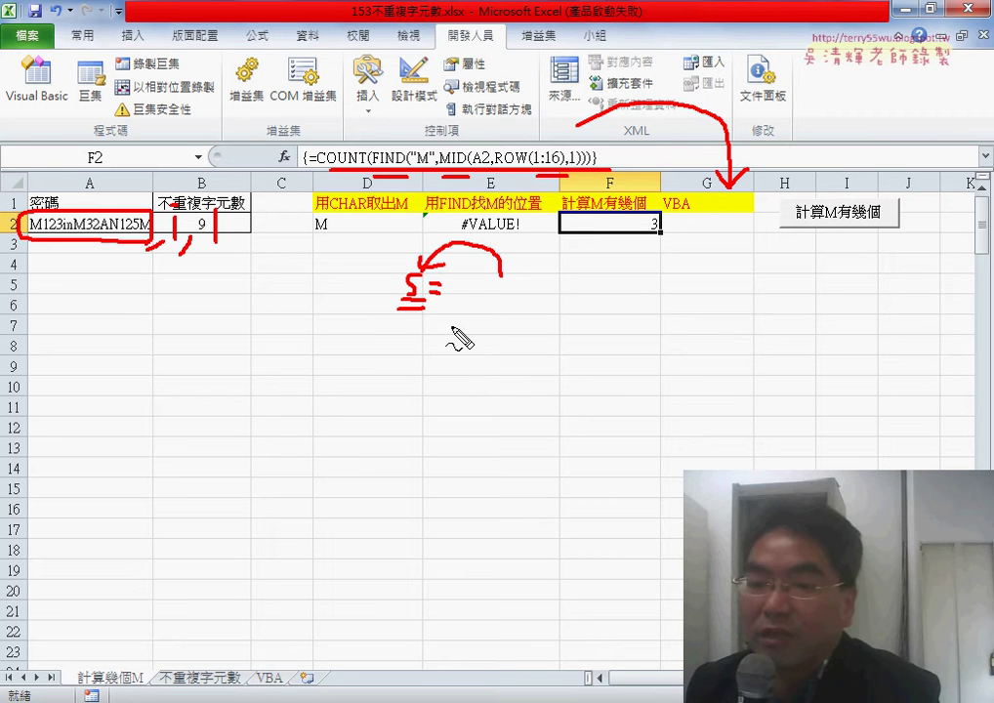
pyautogui.moveTo(478, 341); pyautogui.dragTo(478, 357)
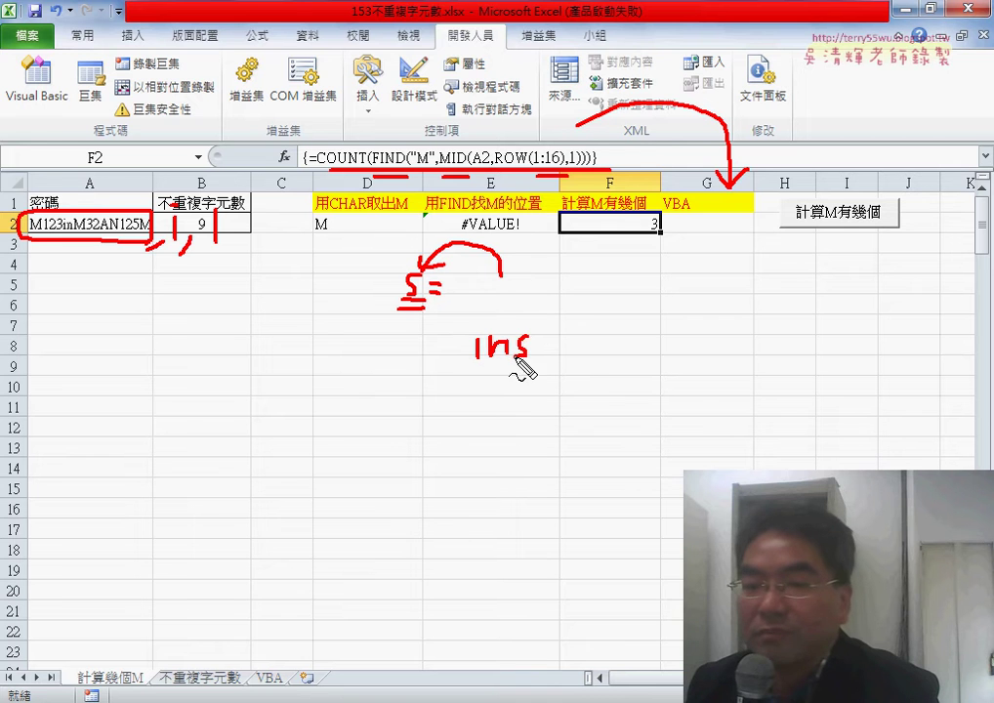
# Step: Hand-write the assignment p = instr(S,"M") in red ink over the sheet
pyautogui.moveTo(542, 324)
pyautogui.mouseDown()
pyautogui.moveTo(543, 358)
pyautogui.moveTo(576, 339)
pyautogui.moveTo(595, 373)
pyautogui.mouseUp()
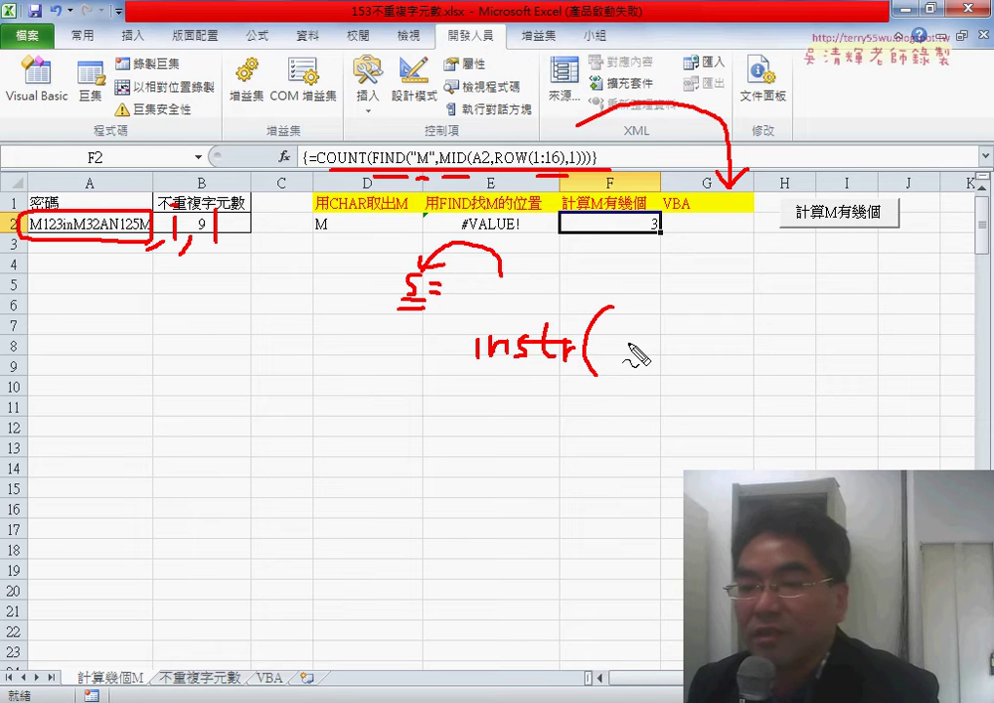
pyautogui.moveTo(617, 326); pyautogui.dragTo(635, 355)
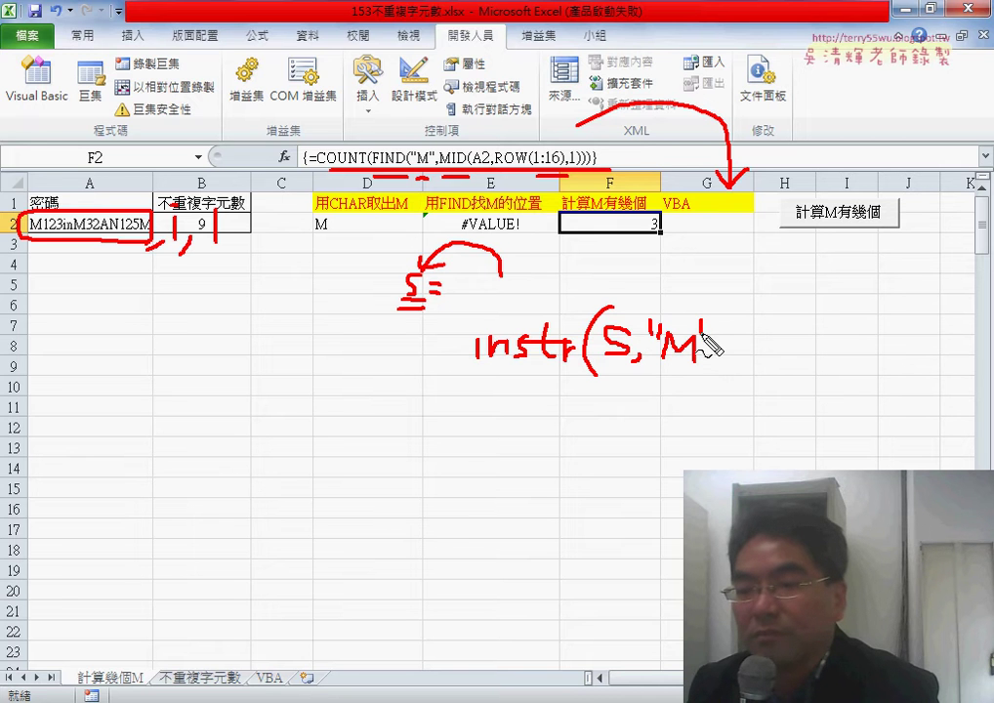
pyautogui.moveTo(705, 327); pyautogui.dragTo(705, 350)
pyautogui.moveTo(718, 306); pyautogui.dragTo(716, 376)
pyautogui.moveTo(478, 372); pyautogui.dragTo(593, 371)
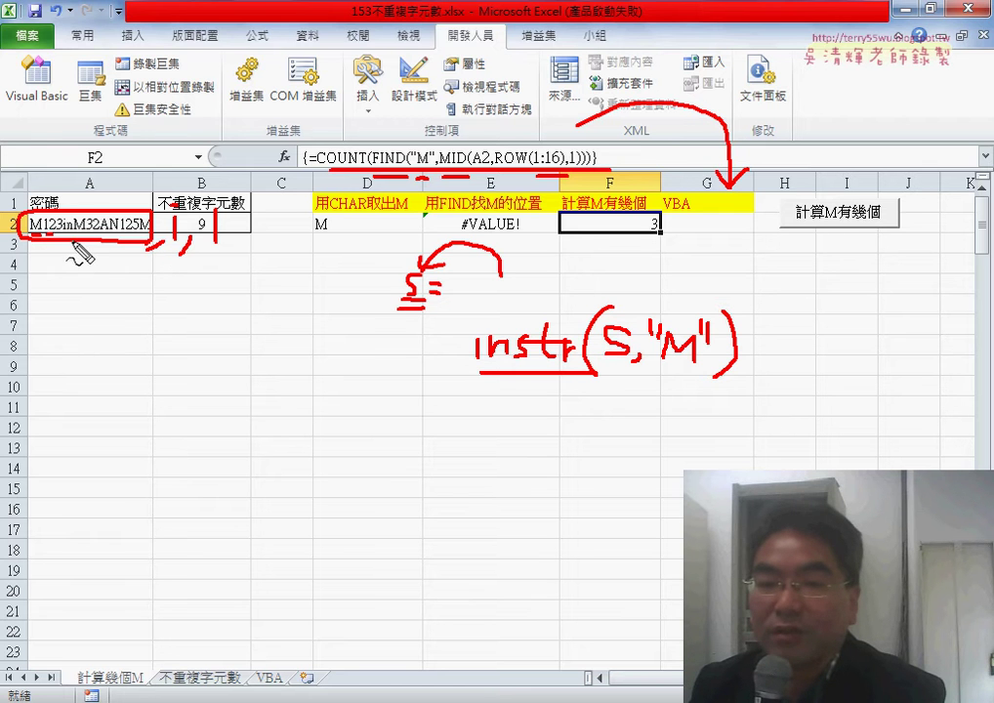
pyautogui.moveTo(426, 357)
pyautogui.mouseDown()
pyautogui.moveTo(468, 356)
pyautogui.moveTo(466, 341)
pyautogui.mouseUp()
pyautogui.moveTo(401, 331)
pyautogui.mouseDown()
pyautogui.moveTo(391, 363)
pyautogui.moveTo(379, 343)
pyautogui.mouseUp()
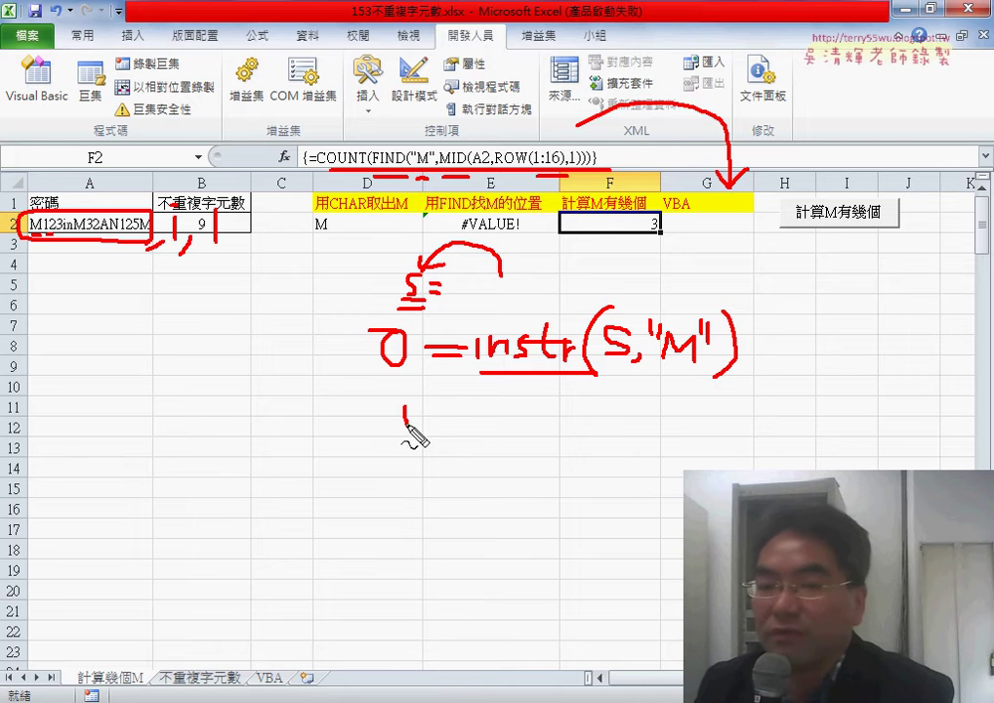
# Step: Hand-write the test if p<>0 below it and jot separate = and <> symbols
pyautogui.moveTo(439, 375); pyautogui.dragTo(434, 434)
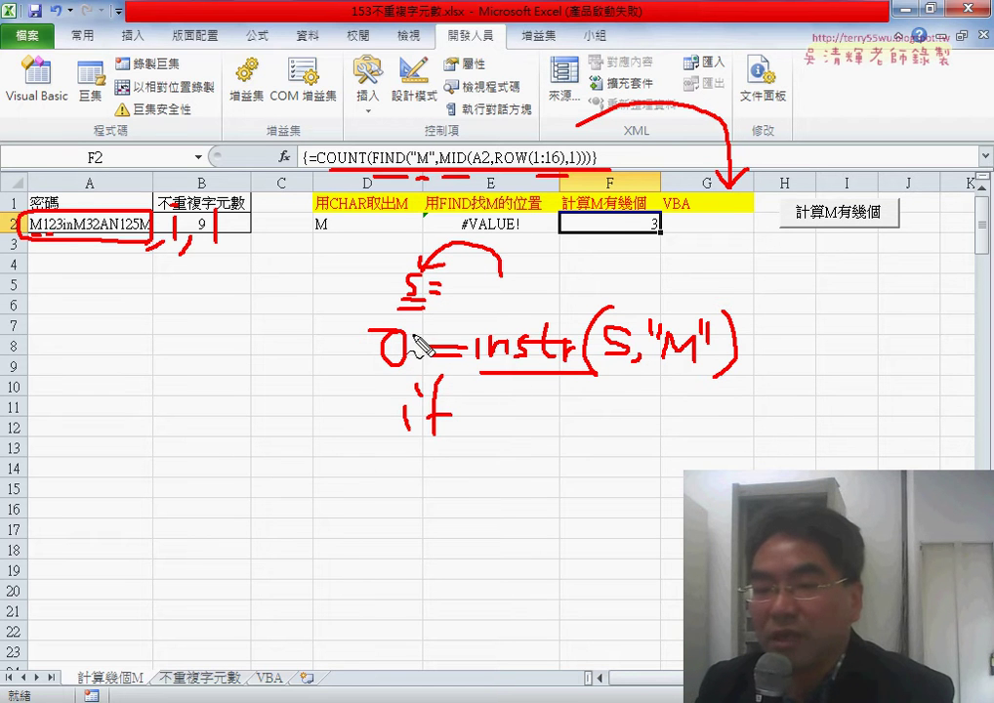
pyautogui.moveTo(388, 330); pyautogui.dragTo(393, 398)
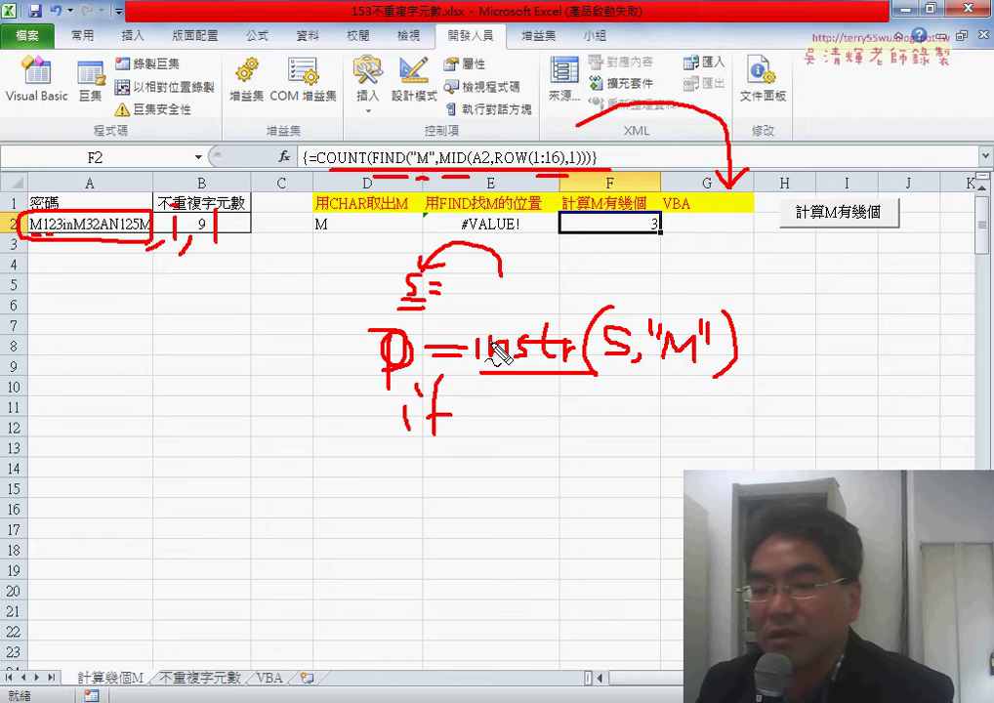
pyautogui.moveTo(498, 337); pyautogui.dragTo(405, 310)
pyautogui.moveTo(504, 395); pyautogui.dragTo(504, 434)
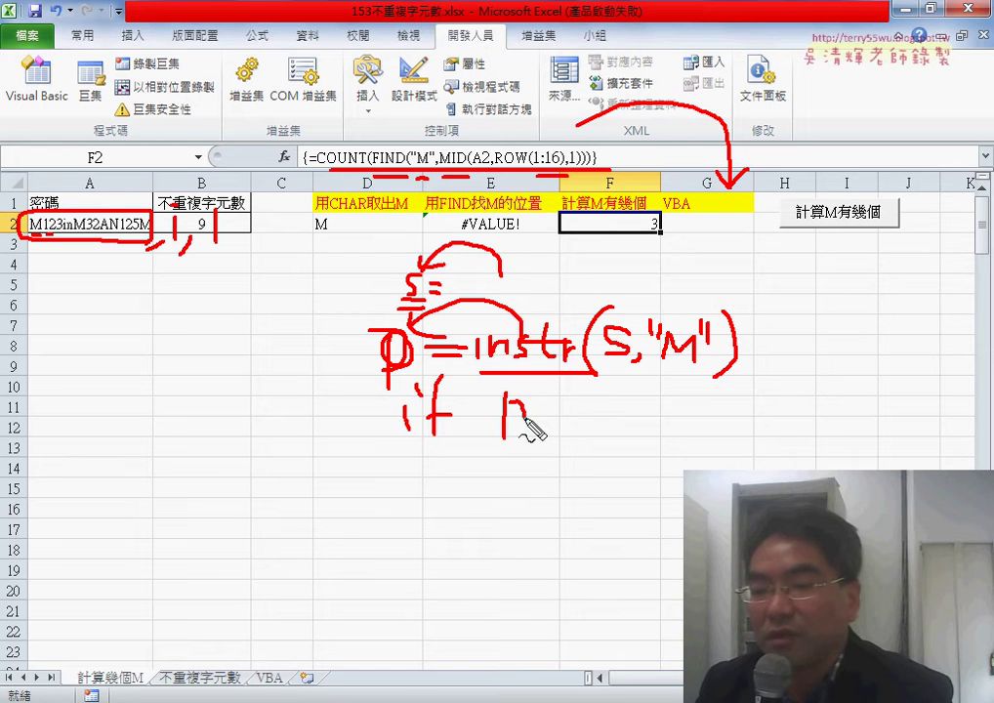
pyautogui.moveTo(570, 401)
pyautogui.mouseDown()
pyautogui.moveTo(571, 436)
pyautogui.moveTo(615, 409)
pyautogui.mouseUp()
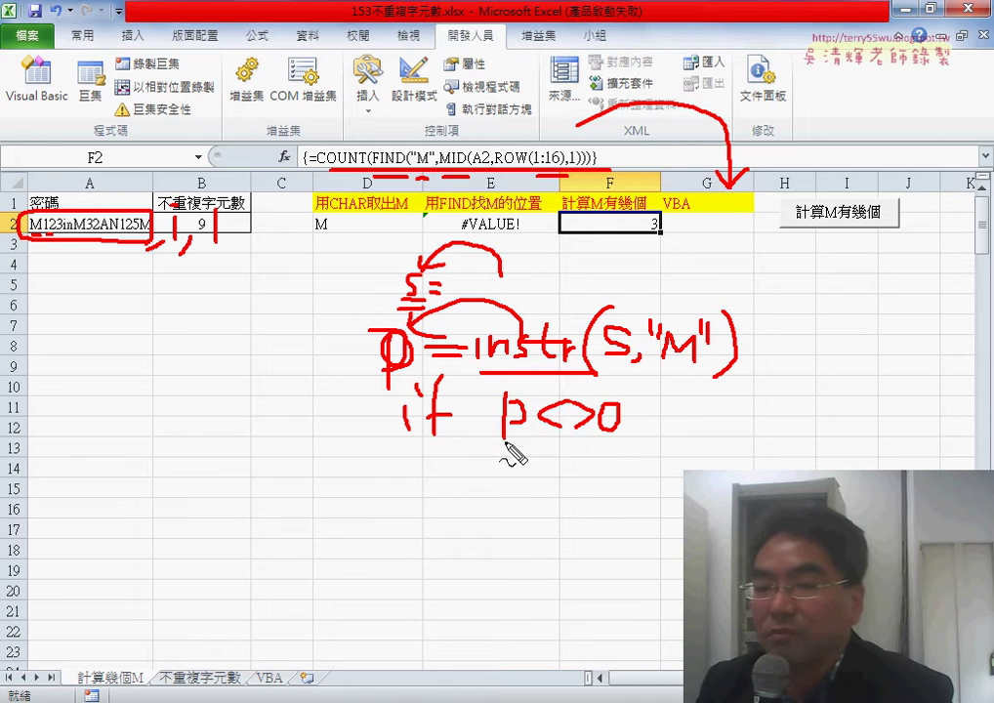
pyautogui.moveTo(498, 441); pyautogui.dragTo(595, 439)
pyautogui.moveTo(189, 356)
pyautogui.mouseDown()
pyautogui.moveTo(249, 357)
pyautogui.moveTo(253, 365)
pyautogui.mouseUp()
pyautogui.moveTo(200, 399)
pyautogui.mouseDown()
pyautogui.moveTo(218, 427)
pyautogui.moveTo(241, 428)
pyautogui.mouseUp()
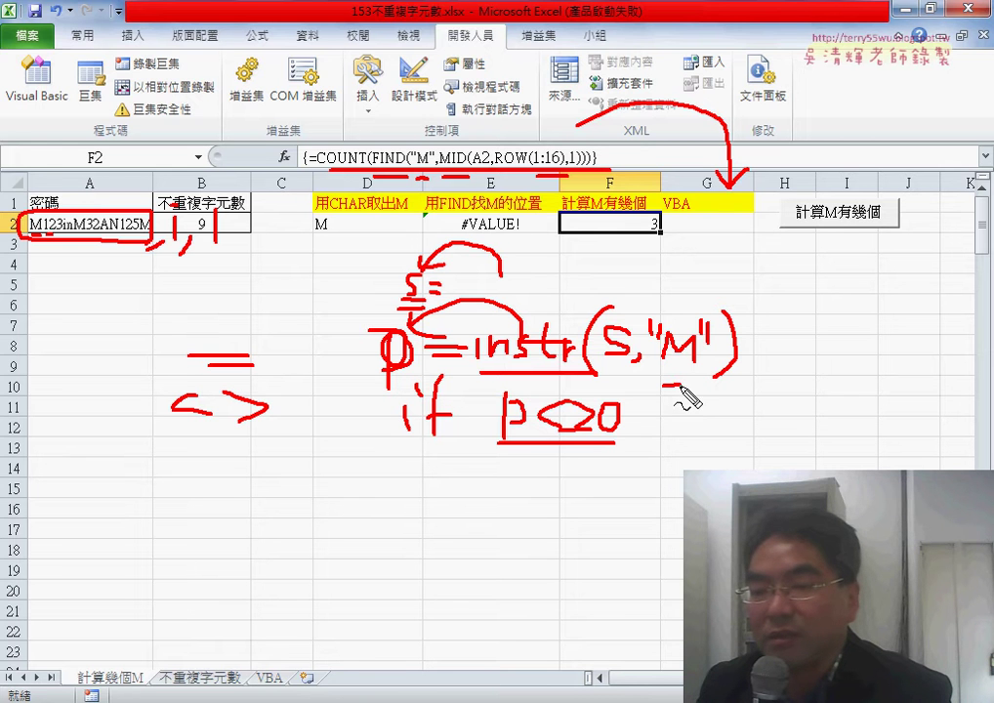
# Step: Ink Then and count = count+1 with an arrow to G2, then erase all the ink
pyautogui.moveTo(681, 391)
pyautogui.mouseDown()
pyautogui.moveTo(674, 429)
pyautogui.moveTo(750, 426)
pyautogui.mouseUp()
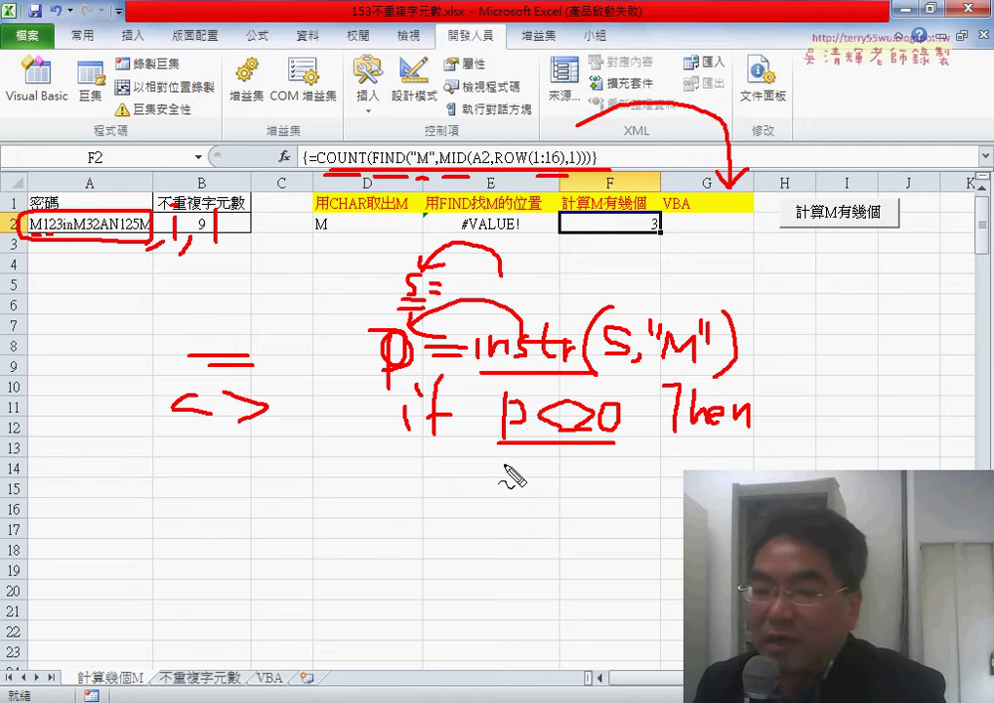
pyautogui.moveTo(509, 476)
pyautogui.mouseDown()
pyautogui.moveTo(586, 464)
pyautogui.moveTo(637, 471)
pyautogui.mouseUp()
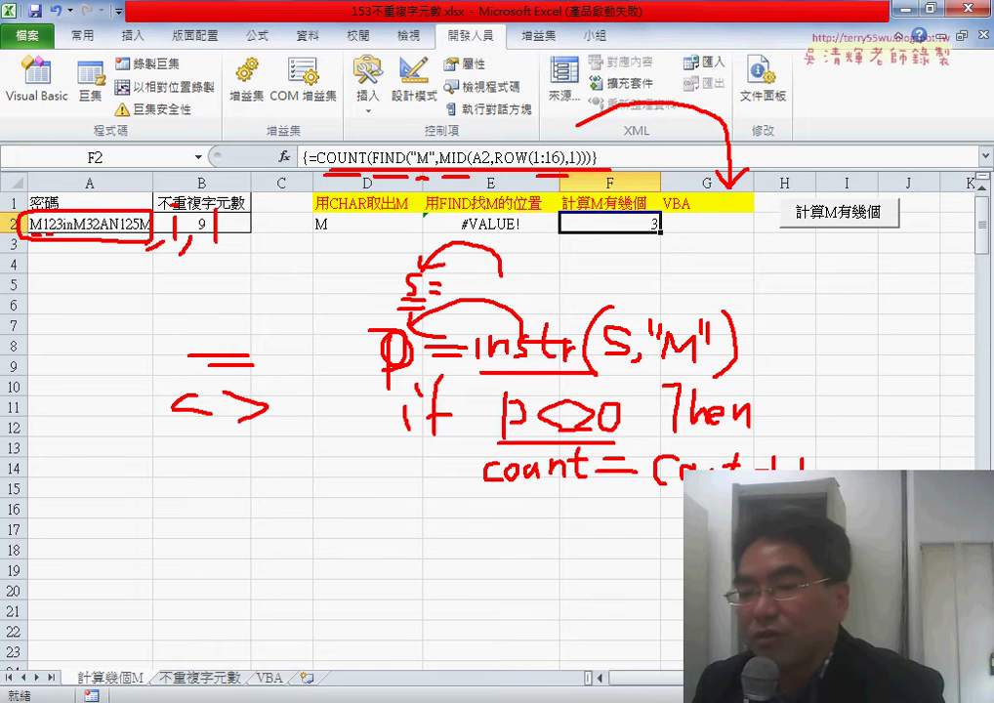
pyautogui.moveTo(660, 497)
pyautogui.mouseDown()
pyautogui.moveTo(683, 500)
pyautogui.moveTo(584, 496)
pyautogui.moveTo(599, 509)
pyautogui.mouseUp()
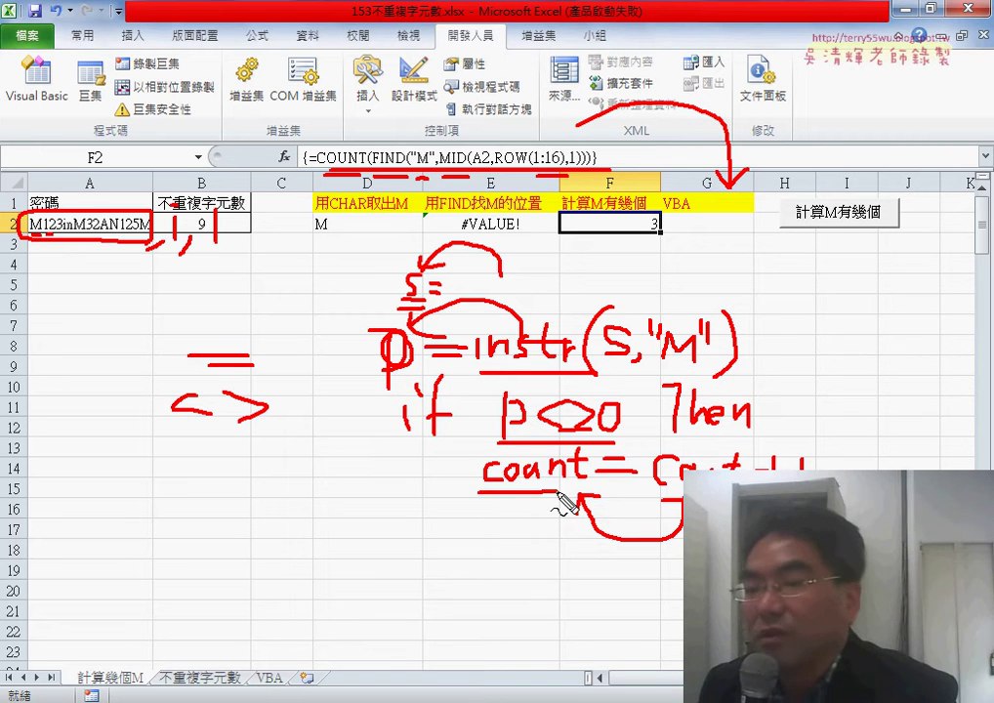
pyautogui.moveTo(805, 467)
pyautogui.mouseDown()
pyautogui.moveTo(753, 232)
pyautogui.moveTo(710, 239)
pyautogui.mouseUp()
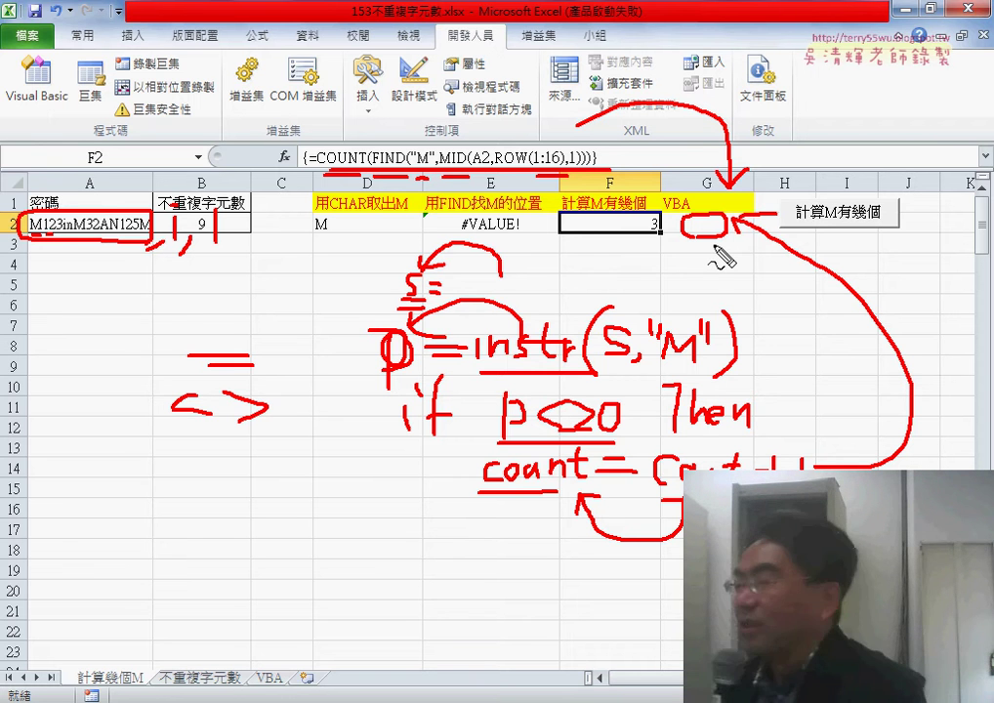
pyautogui.press('Escape')
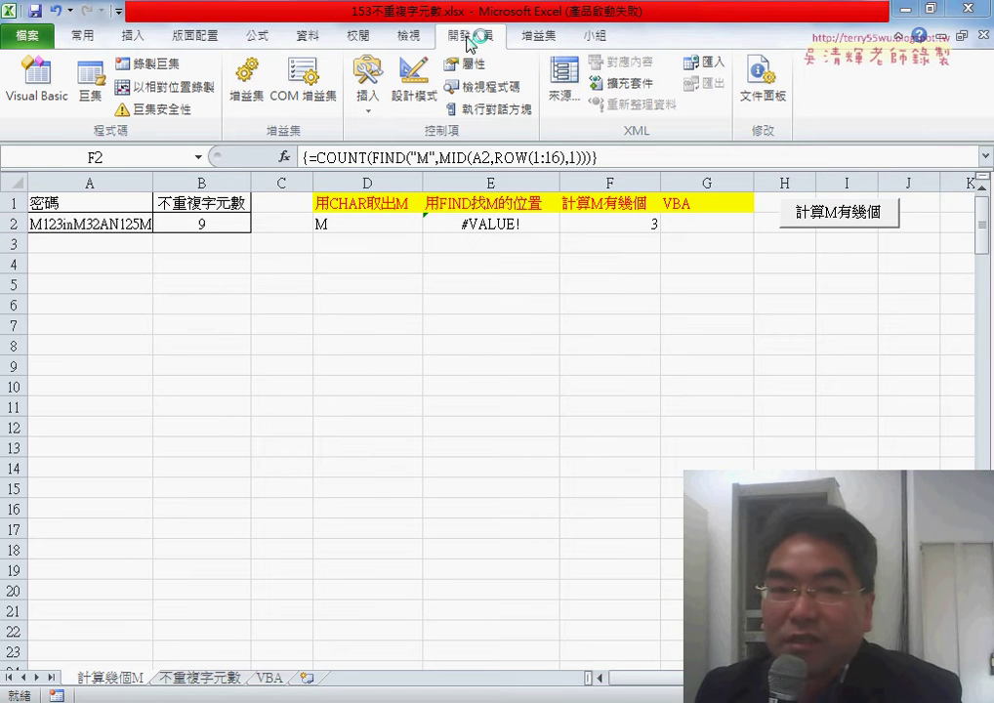
pyautogui.click(118, 11)
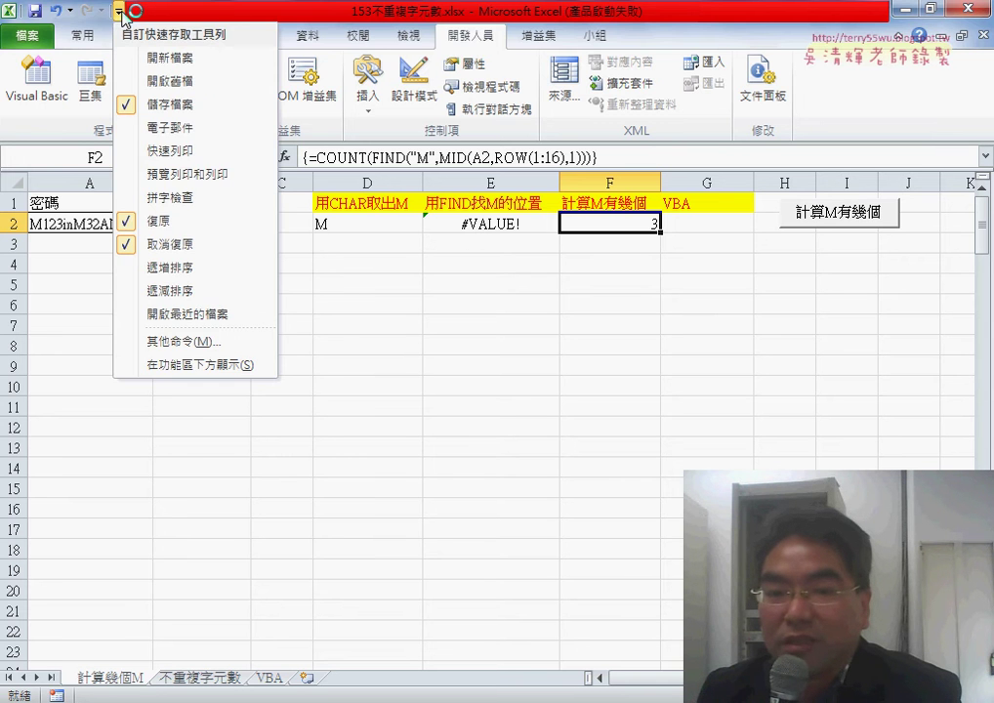
pyautogui.click(146, 344)
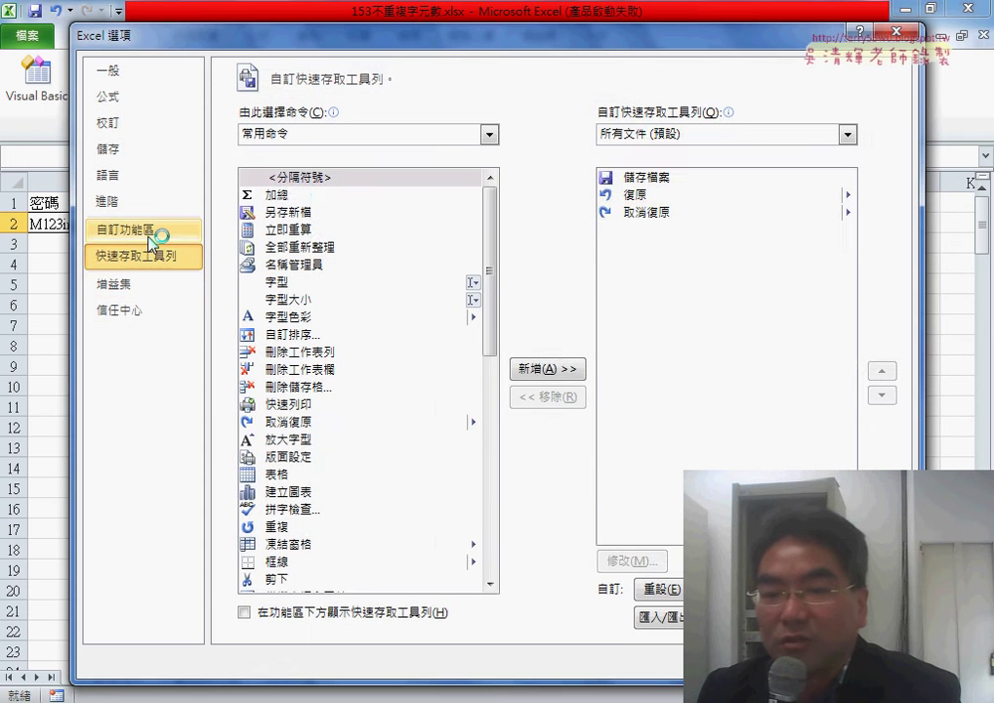
pyautogui.click(153, 232)
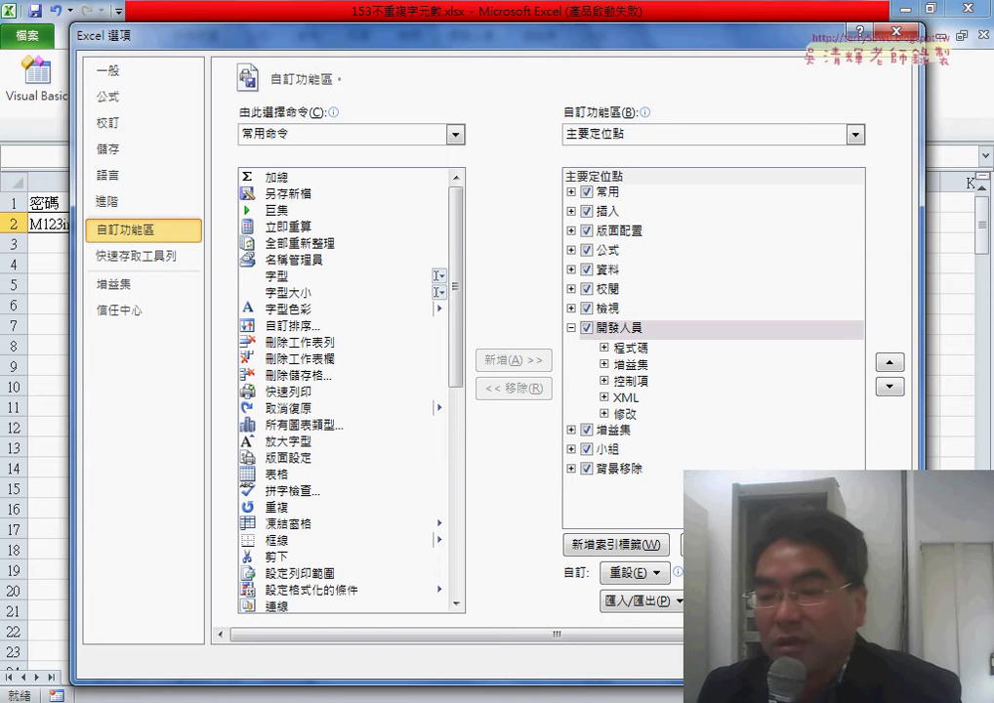
pyautogui.press('Return')
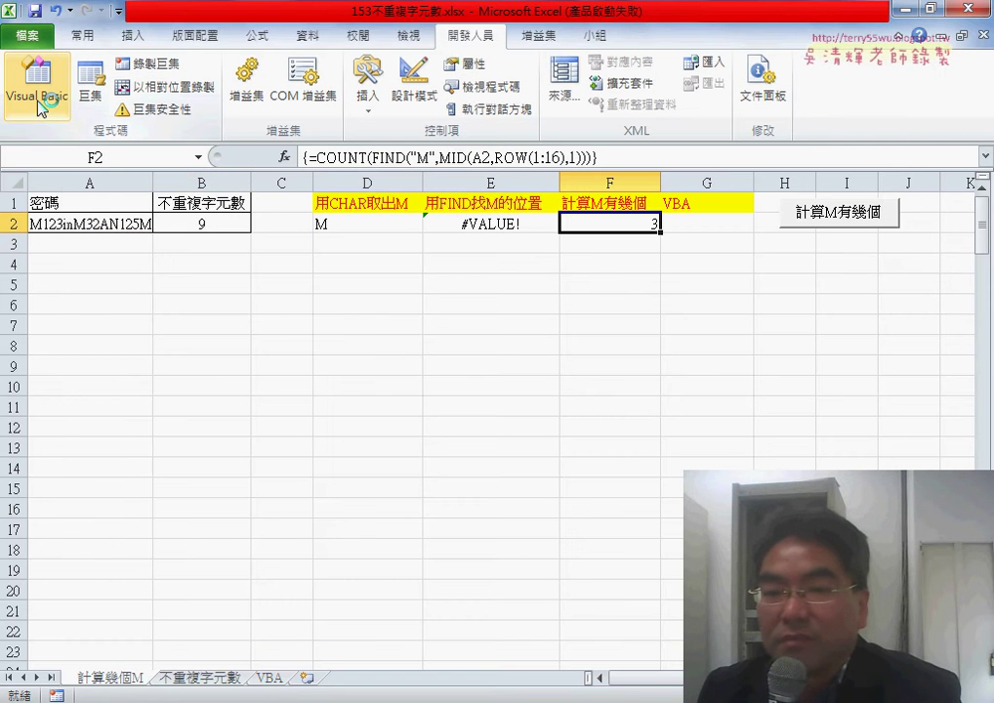
# Step: Open Module1 in the Visual Basic editor and select the body of Sub 計算M有幾個
pyautogui.click(39, 101)
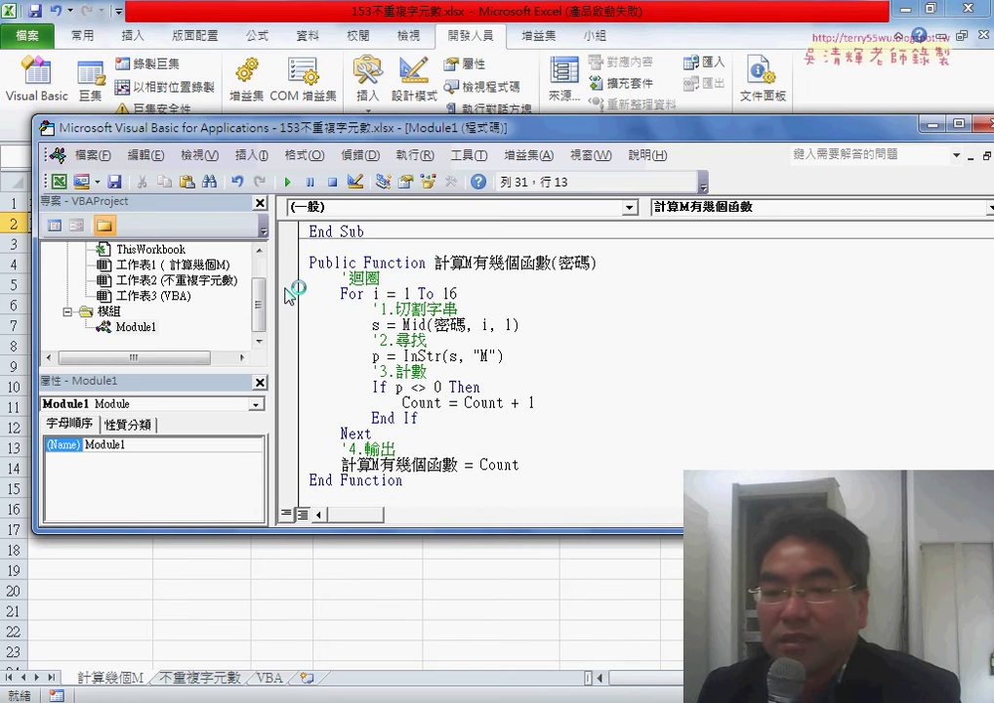
pyautogui.scroll(4, 291, 293)
pyautogui.scroll(1, 291, 293)
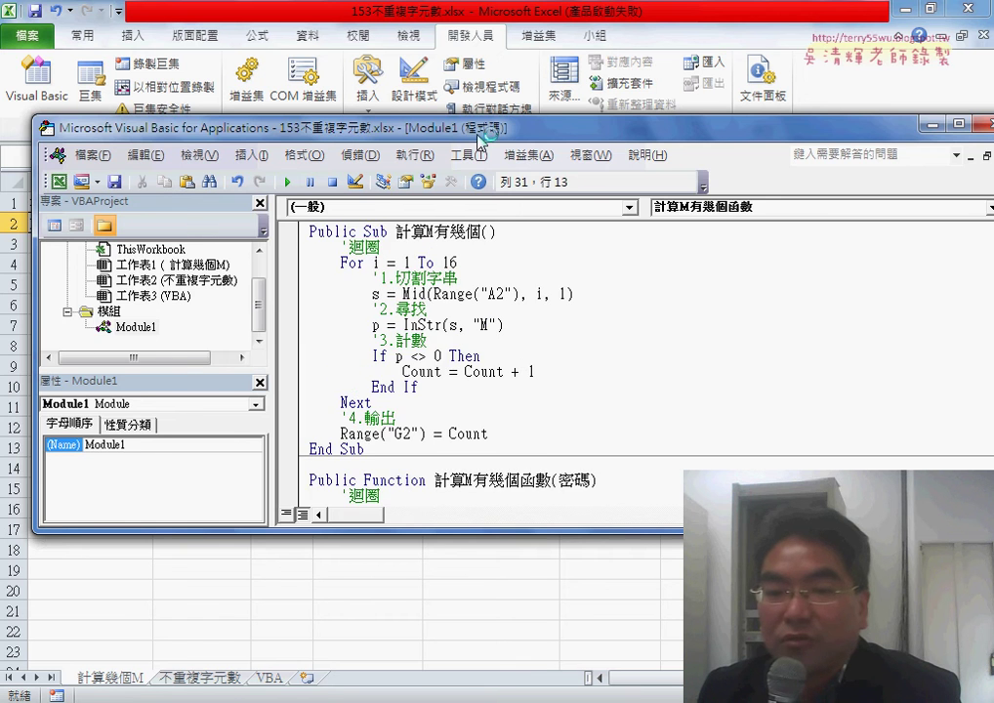
pyautogui.moveTo(478, 133); pyautogui.dragTo(571, 133)
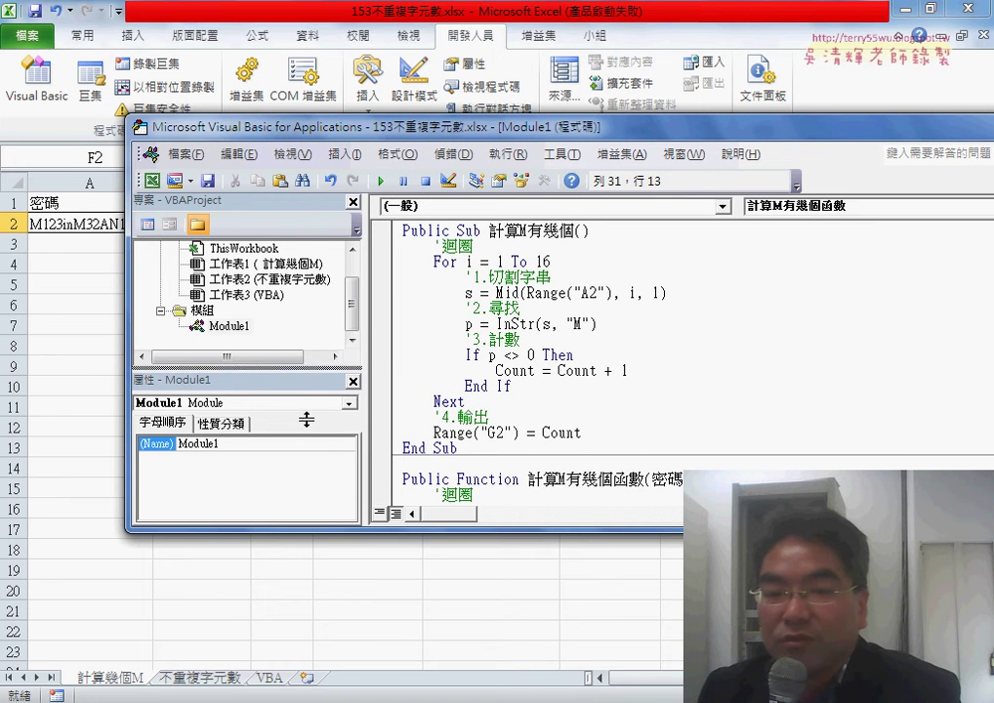
pyautogui.moveTo(304, 366); pyautogui.dragTo(305, 416)
pyautogui.click(228, 358)
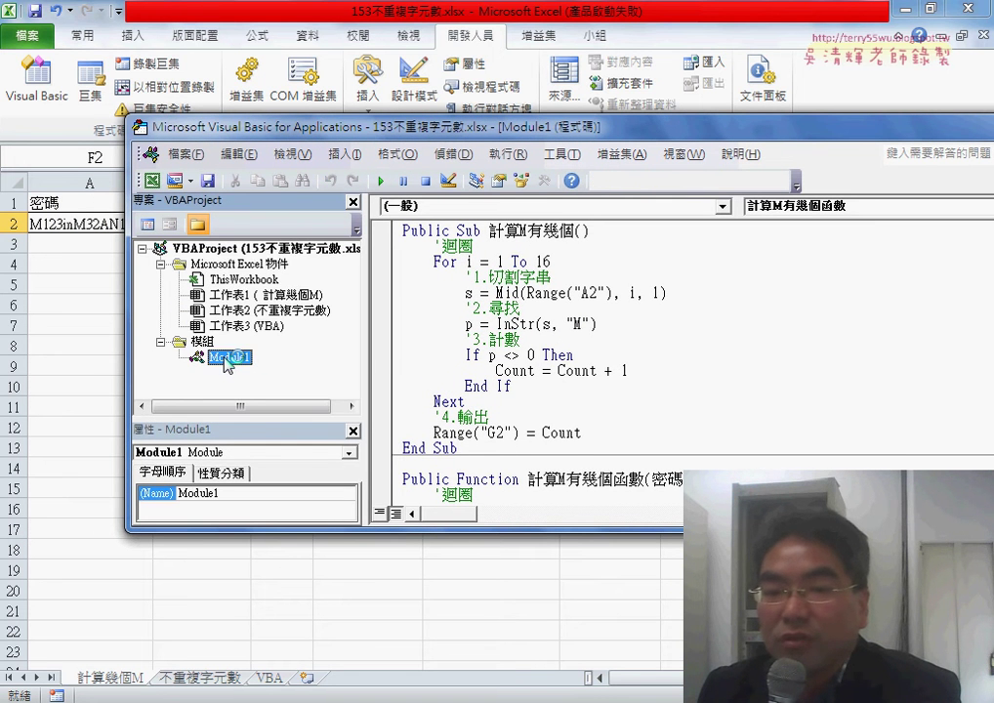
pyautogui.moveTo(488, 232); pyautogui.dragTo(559, 231)
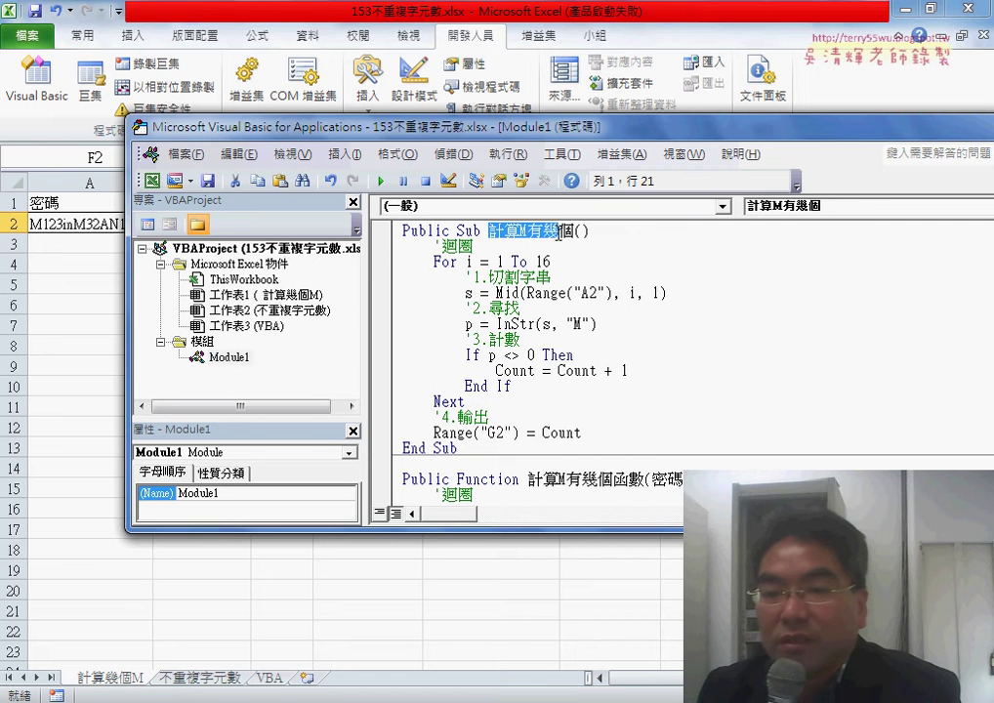
pyautogui.moveTo(524, 127); pyautogui.dragTo(511, 252)
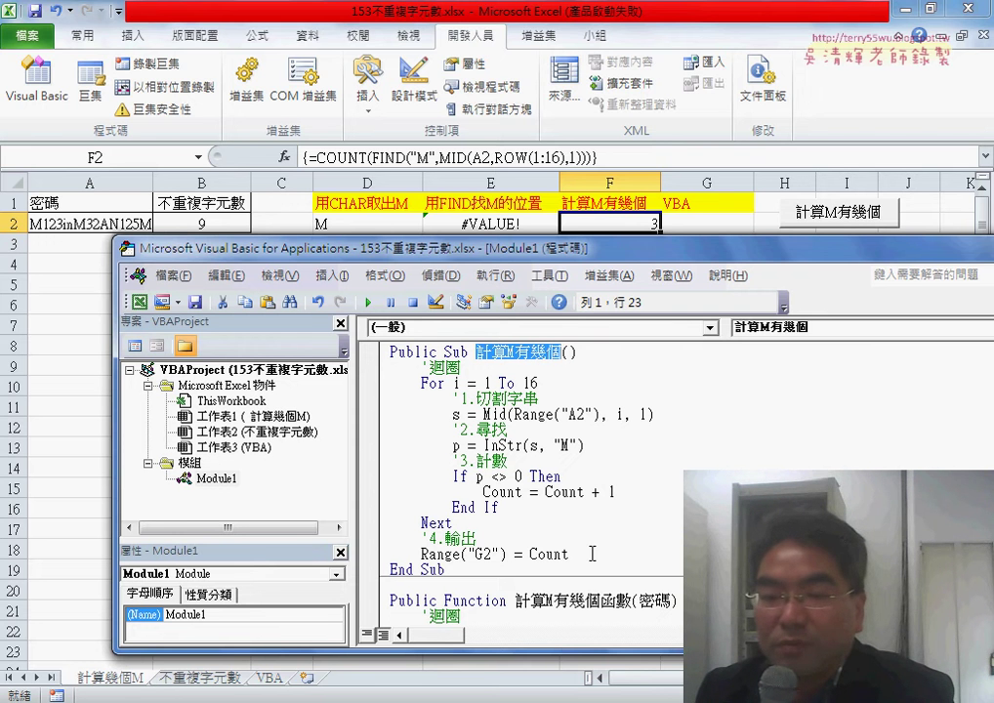
pyautogui.moveTo(591, 553); pyautogui.dragTo(375, 368)
# Step: Delete the Sub body, cancel an Add Procedure attempt, and restore the body with Ctrl+Z
pyautogui.press('Delete')
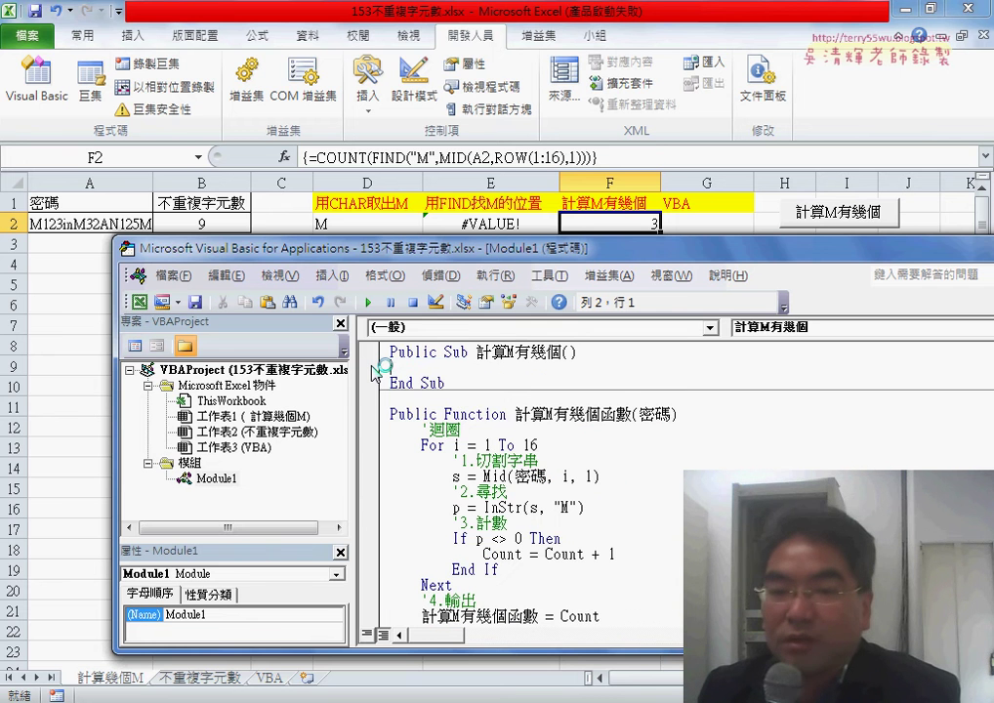
pyautogui.click(332, 275)
pyautogui.click(357, 295)
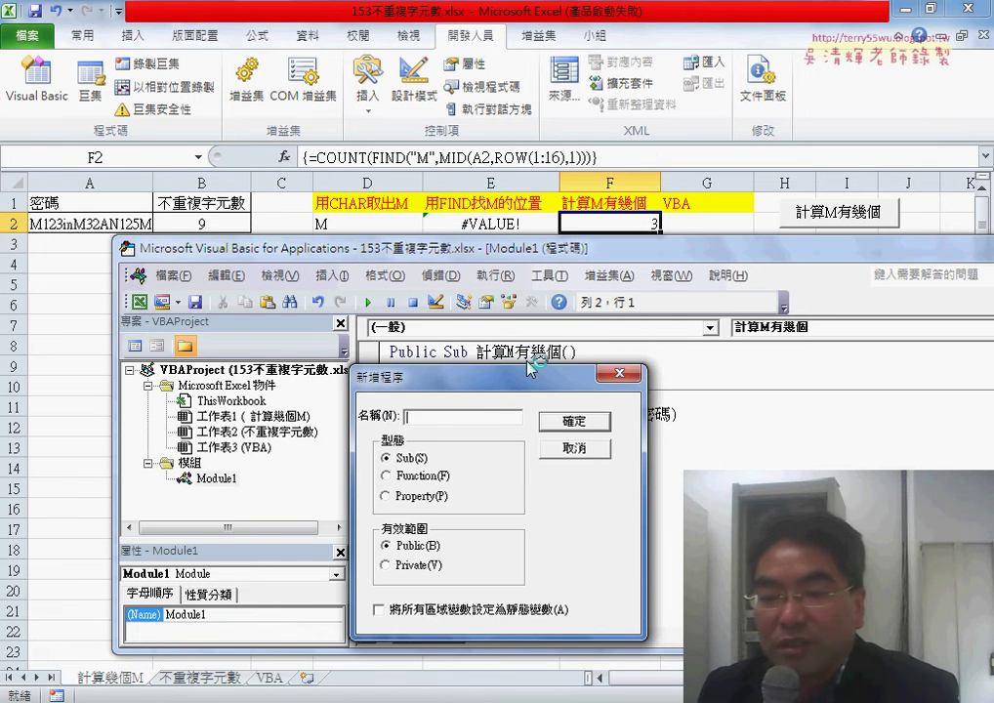
pyautogui.click(586, 447)
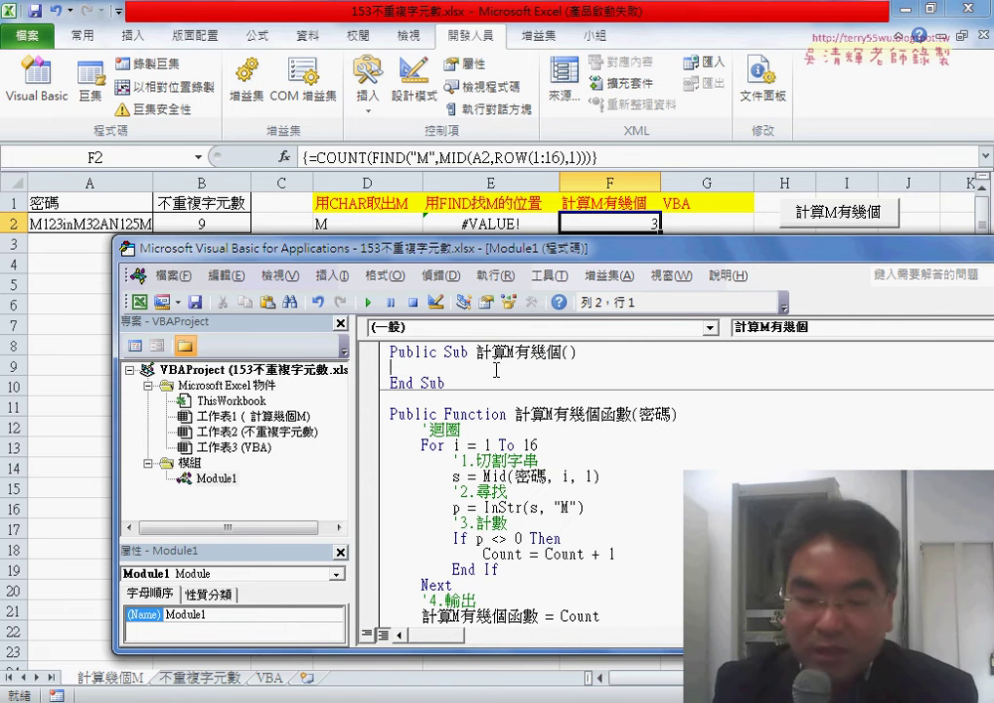
pyautogui.hotkey('ctrl', 'z')
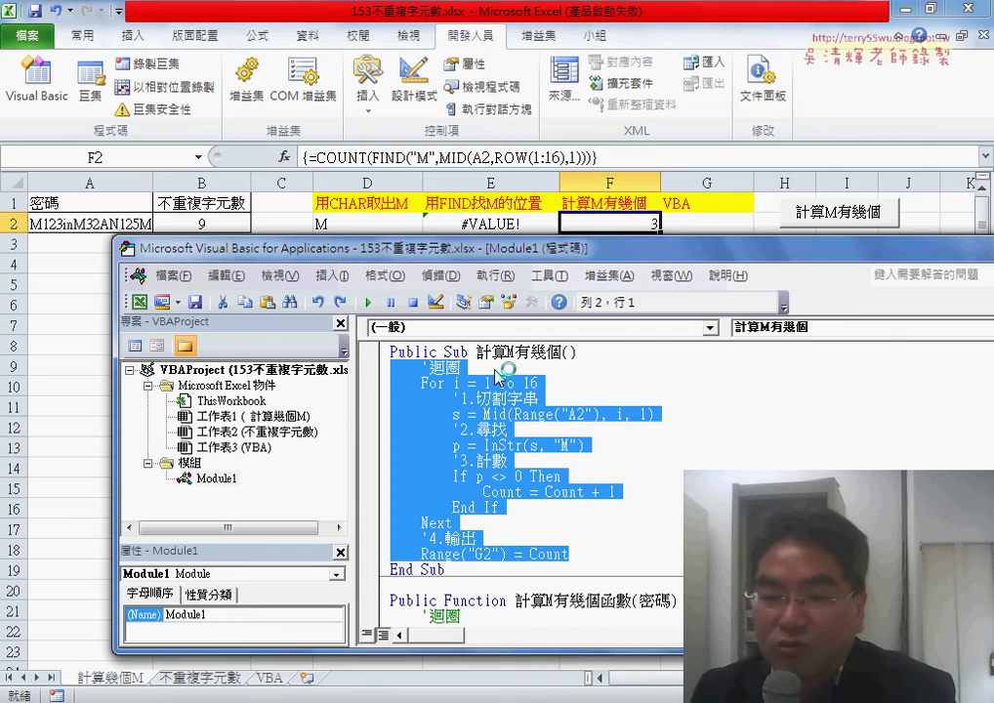
pyautogui.click(576, 380)
pyautogui.moveTo(539, 382); pyautogui.dragTo(447, 383)
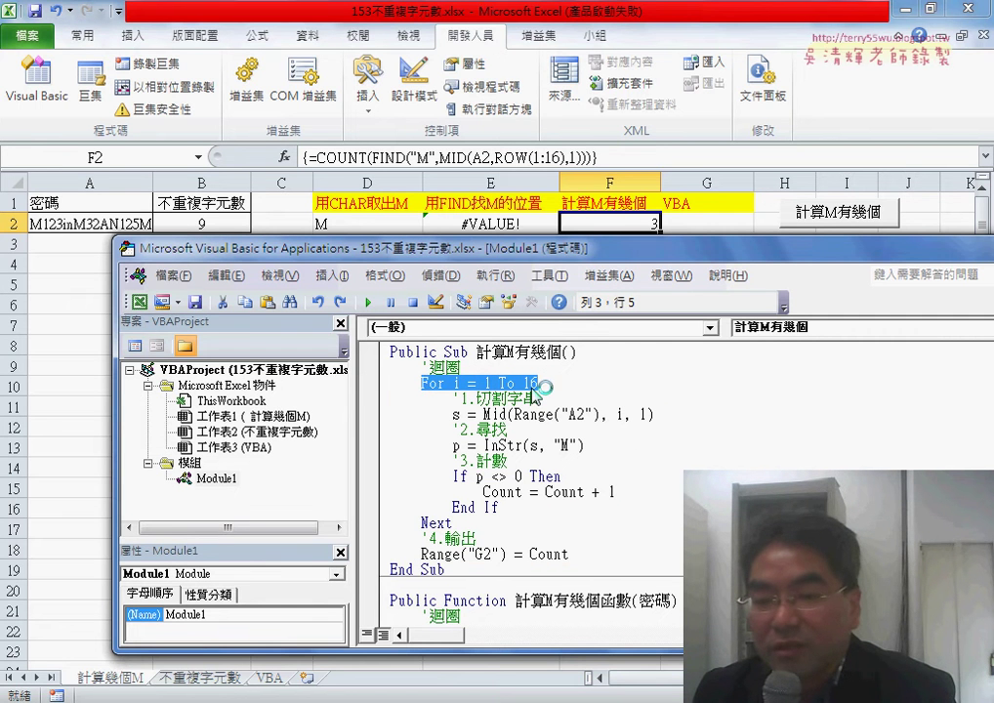
pyautogui.moveTo(452, 523); pyautogui.dragTo(419, 525)
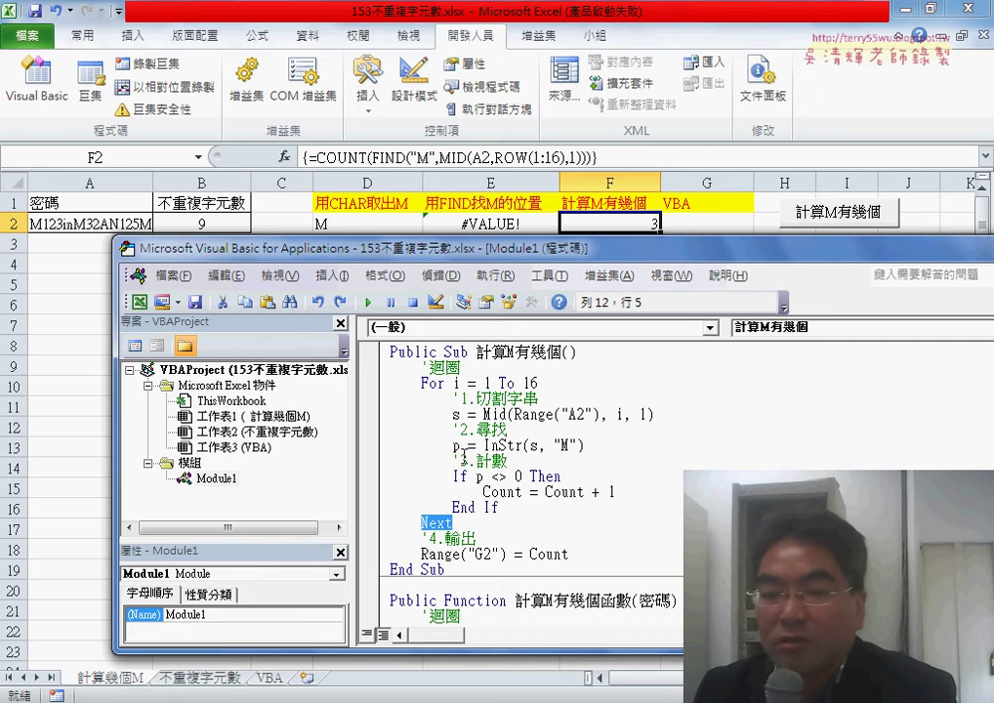
pyautogui.moveTo(467, 370); pyautogui.dragTo(422, 368)
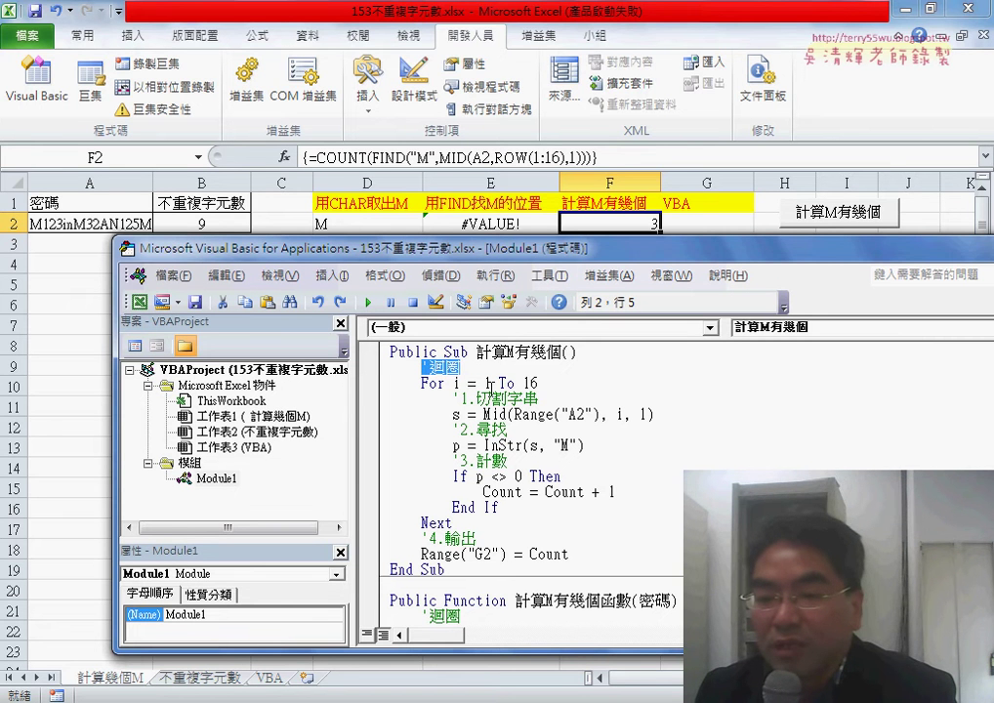
pyautogui.moveTo(484, 414); pyautogui.dragTo(654, 413)
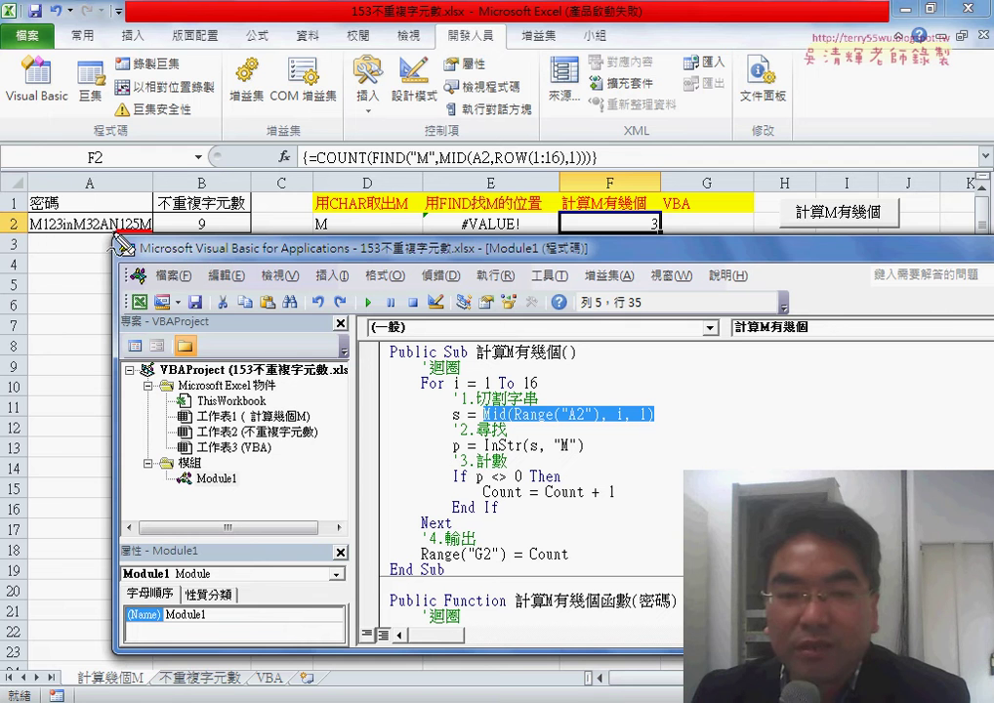
pyautogui.moveTo(108, 239)
pyautogui.mouseDown()
pyautogui.moveTo(159, 234)
pyautogui.moveTo(627, 421)
pyautogui.moveTo(651, 420)
pyautogui.mouseUp()
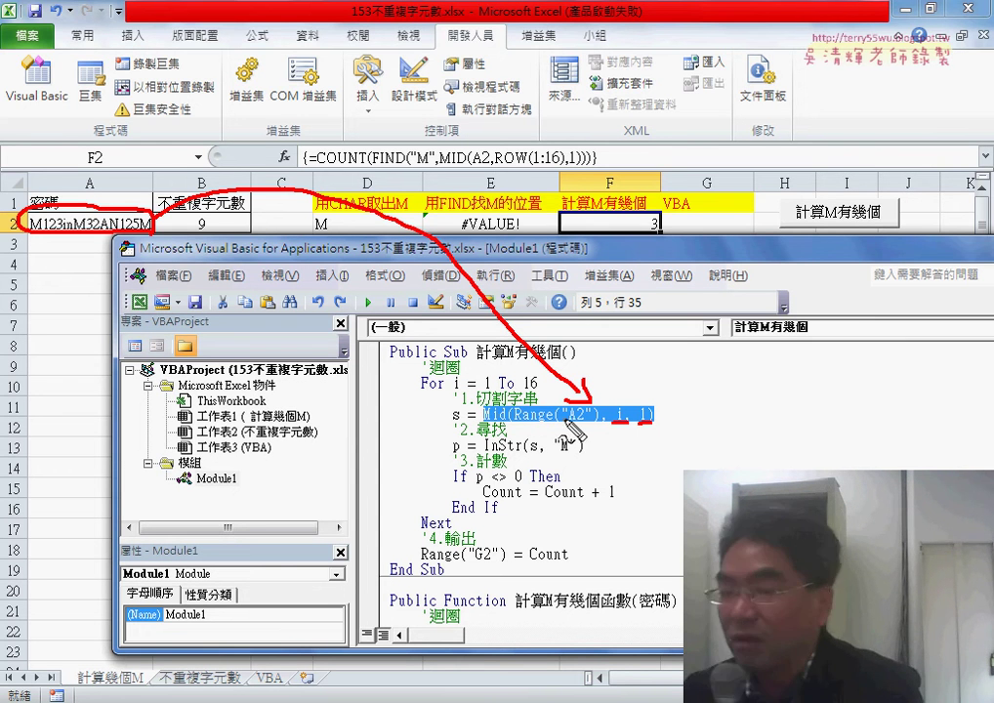
pyautogui.moveTo(451, 422)
pyautogui.mouseDown()
pyautogui.moveTo(515, 456)
pyautogui.moveTo(574, 451)
pyautogui.mouseUp()
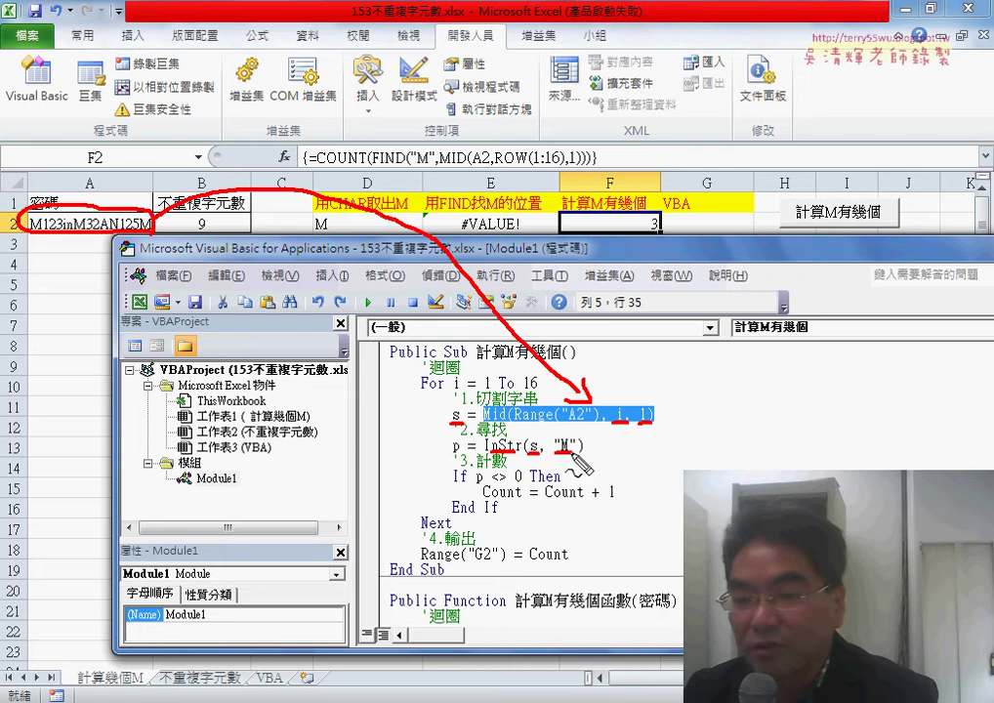
pyautogui.moveTo(449, 454); pyautogui.dragTo(461, 454)
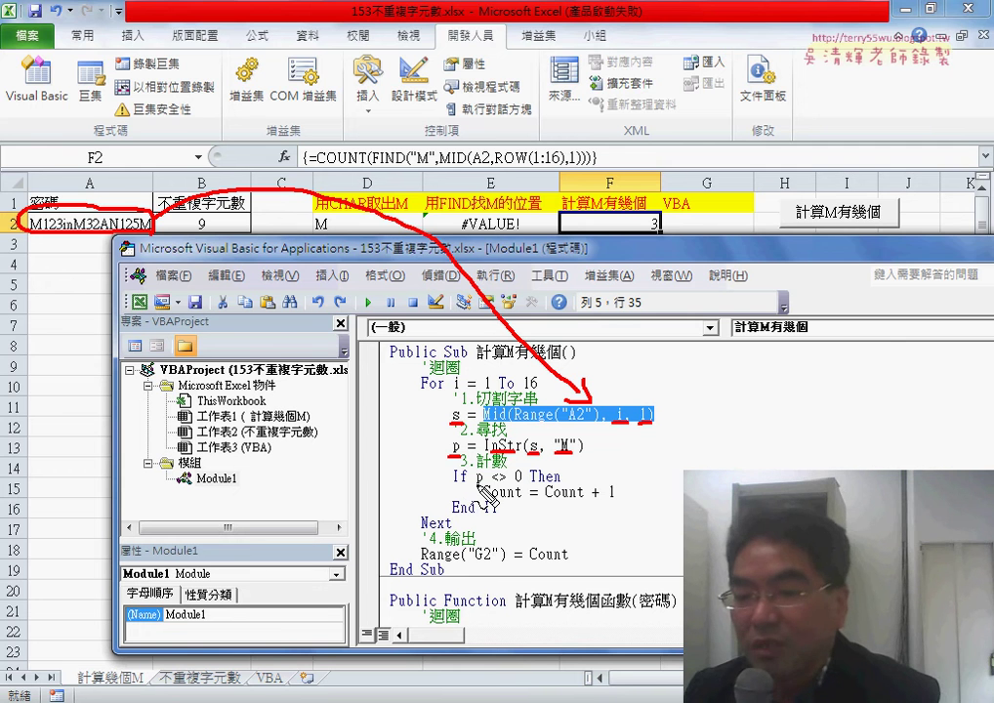
pyautogui.moveTo(476, 483); pyautogui.dragTo(521, 484)
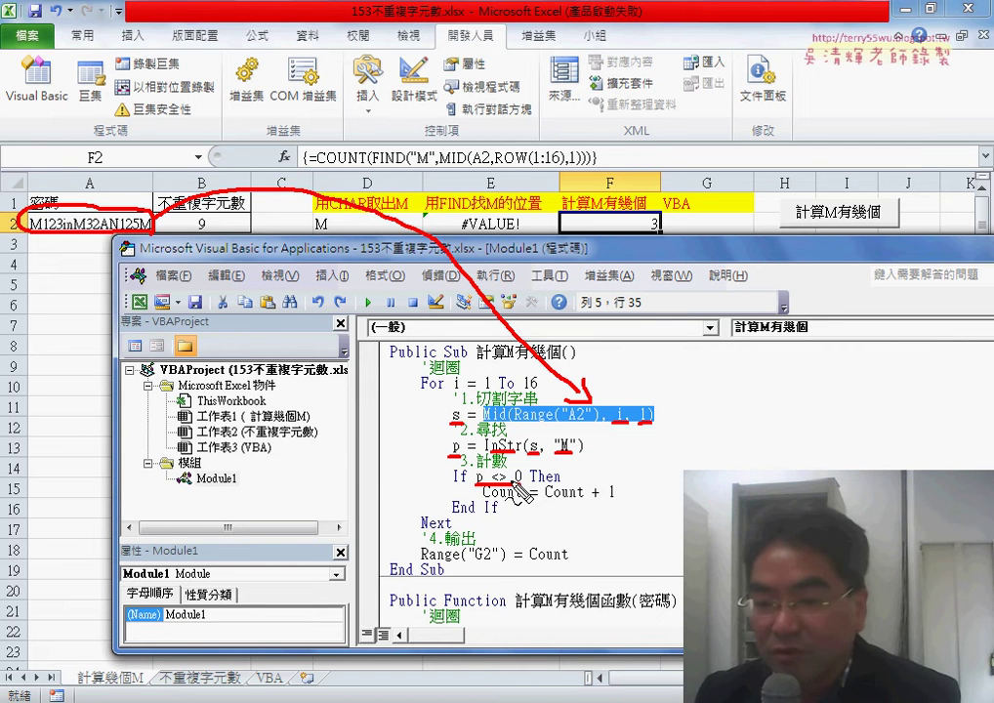
pyautogui.moveTo(517, 502); pyautogui.dragTo(542, 506)
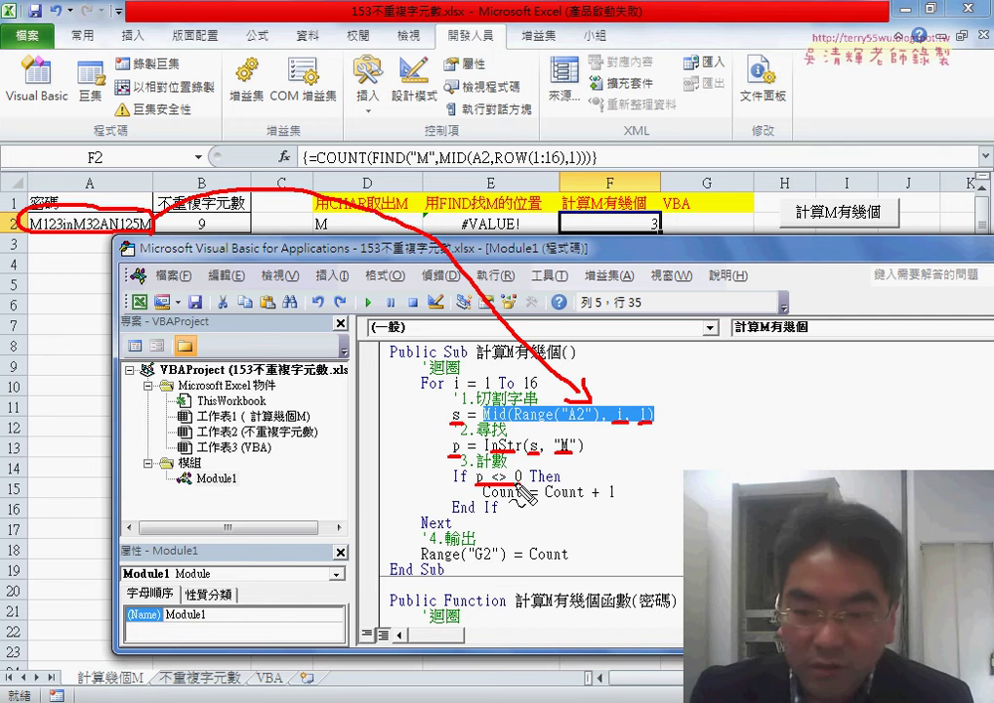
pyautogui.press('Escape')
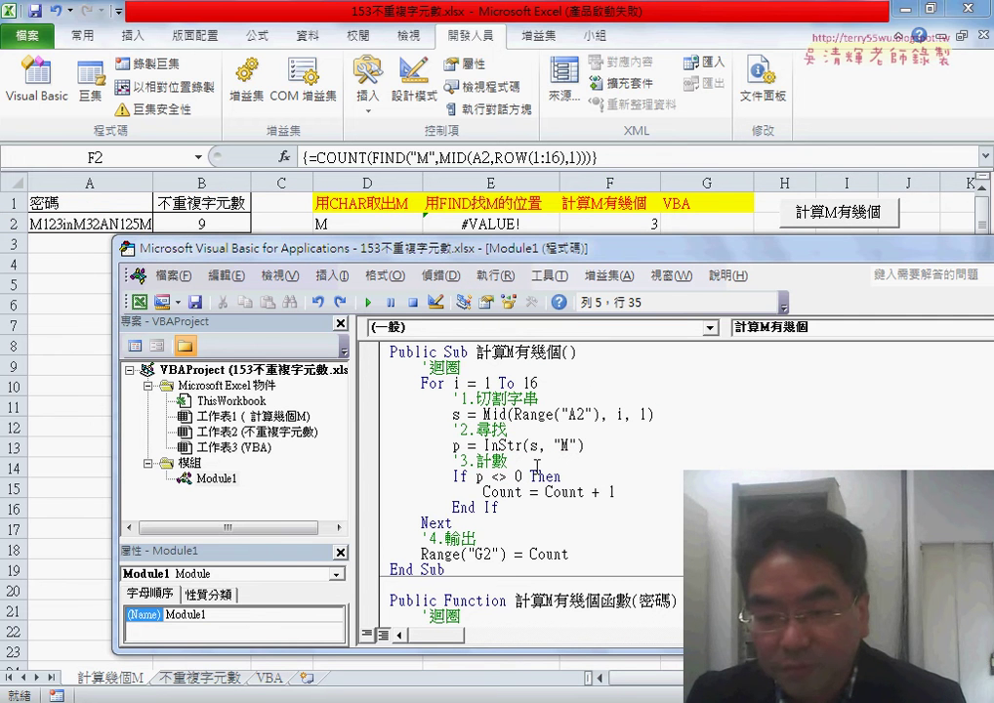
# Step: Append the comment '表示找到的邏輯 after If p <> 0 Then, correcting 數量 to 邏輯
pyautogui.click(565, 476)
pyautogui.write("'")
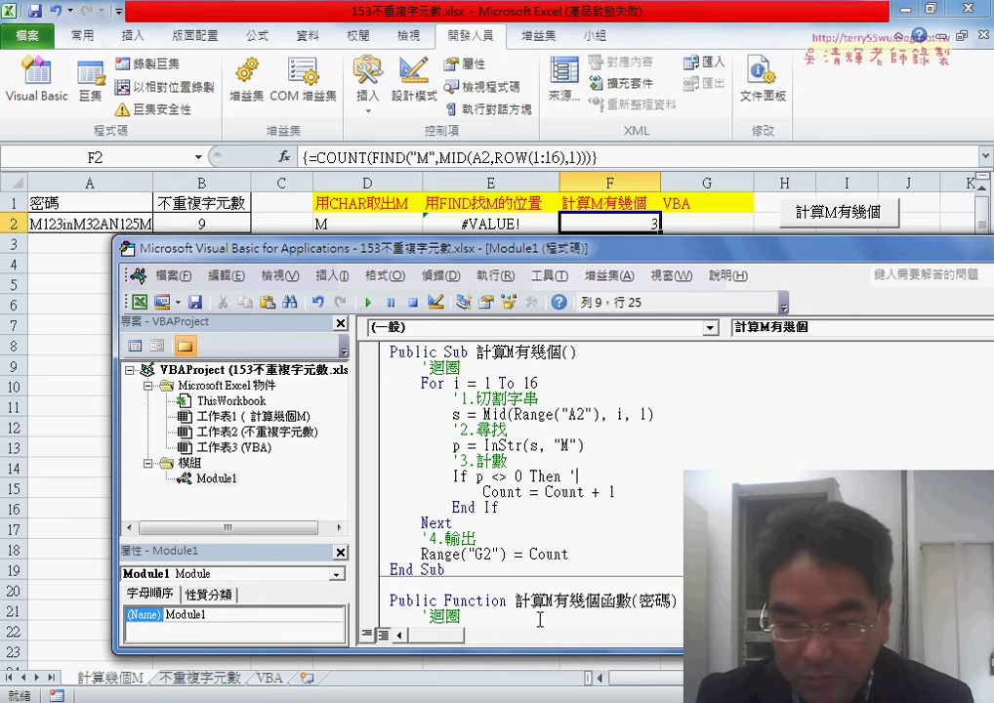
pyautogui.write('表示')
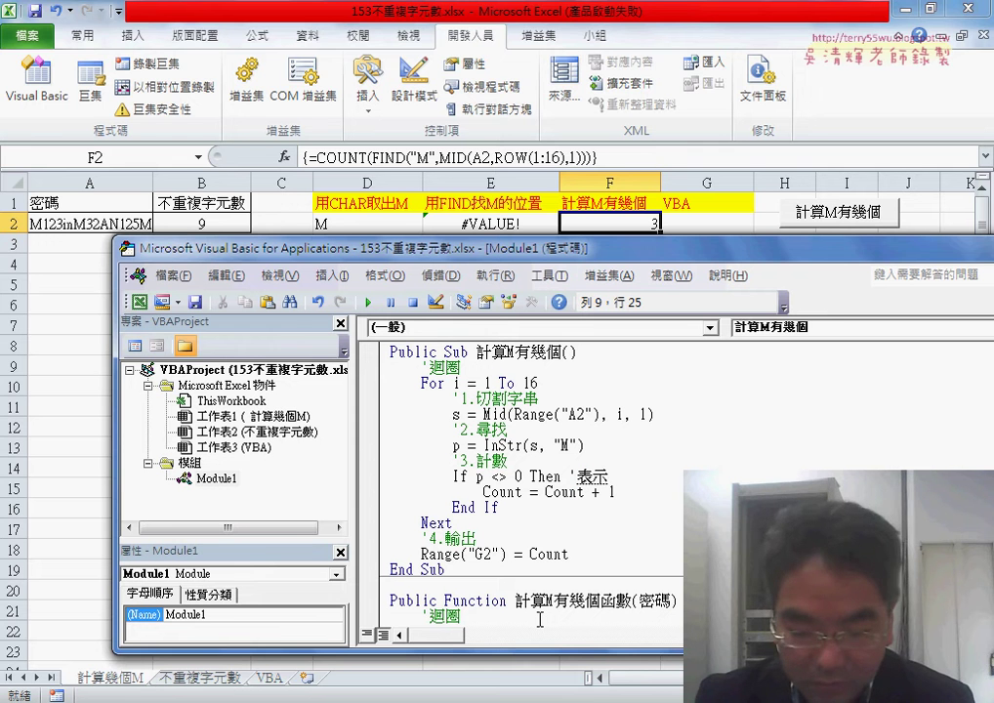
pyautogui.write('找到的數')
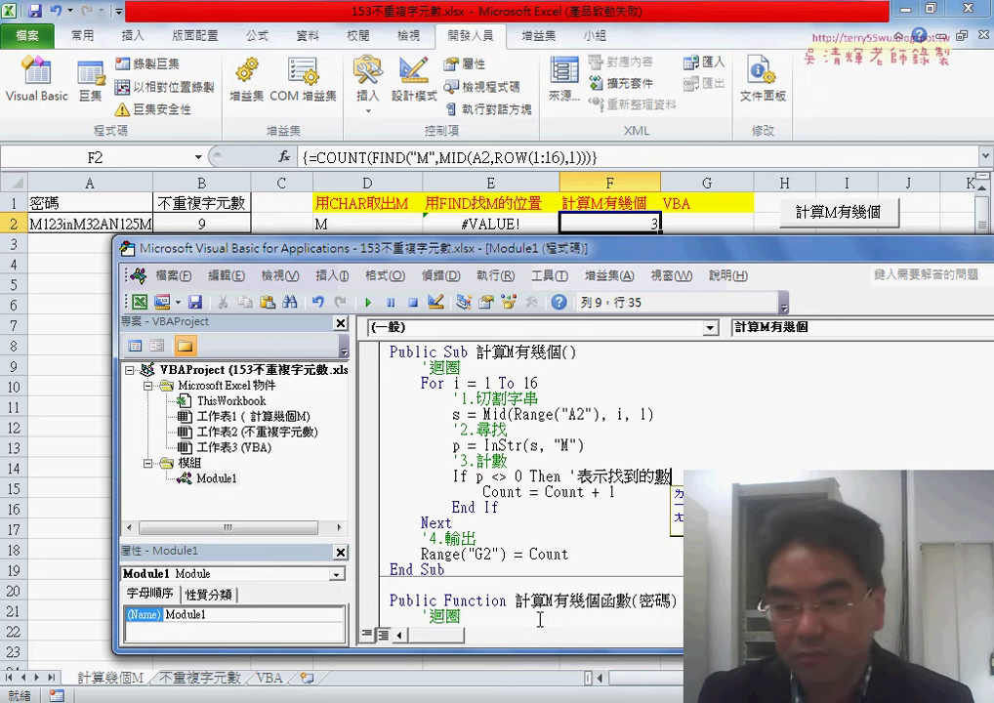
pyautogui.write('量')
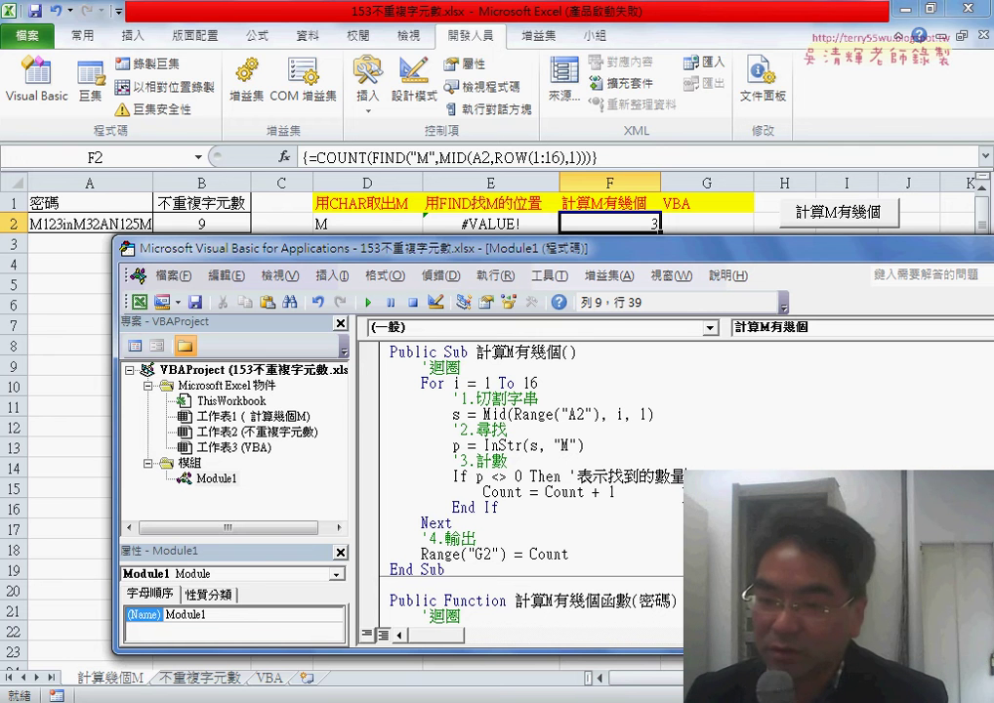
pyautogui.moveTo(683, 476); pyautogui.dragTo(656, 476)
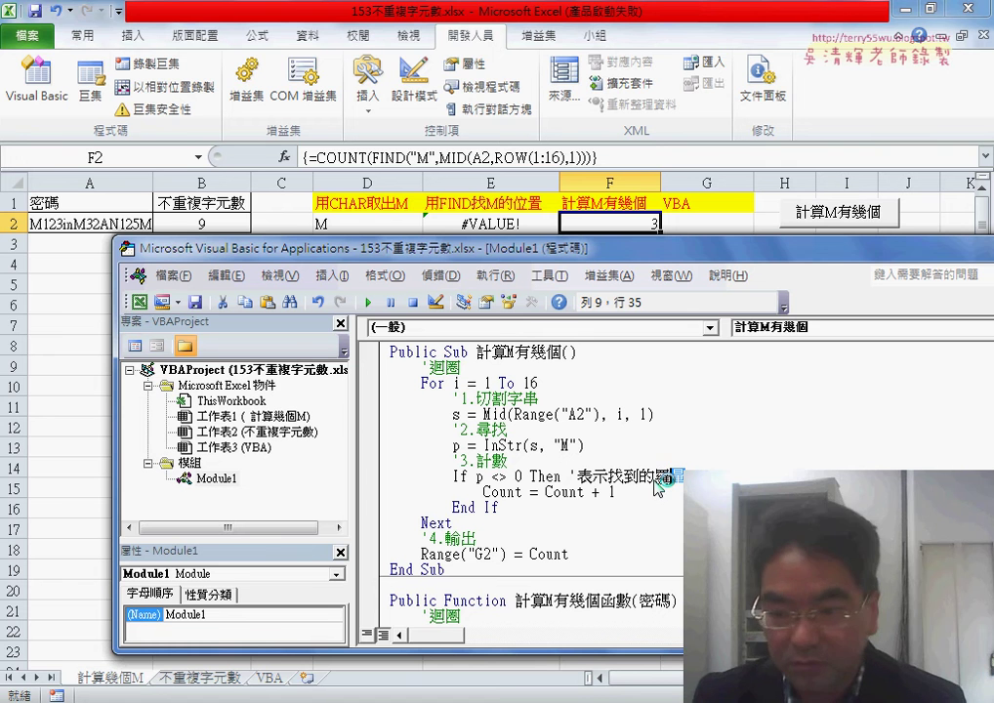
pyautogui.write('邏輯')
pyautogui.click(680, 508)
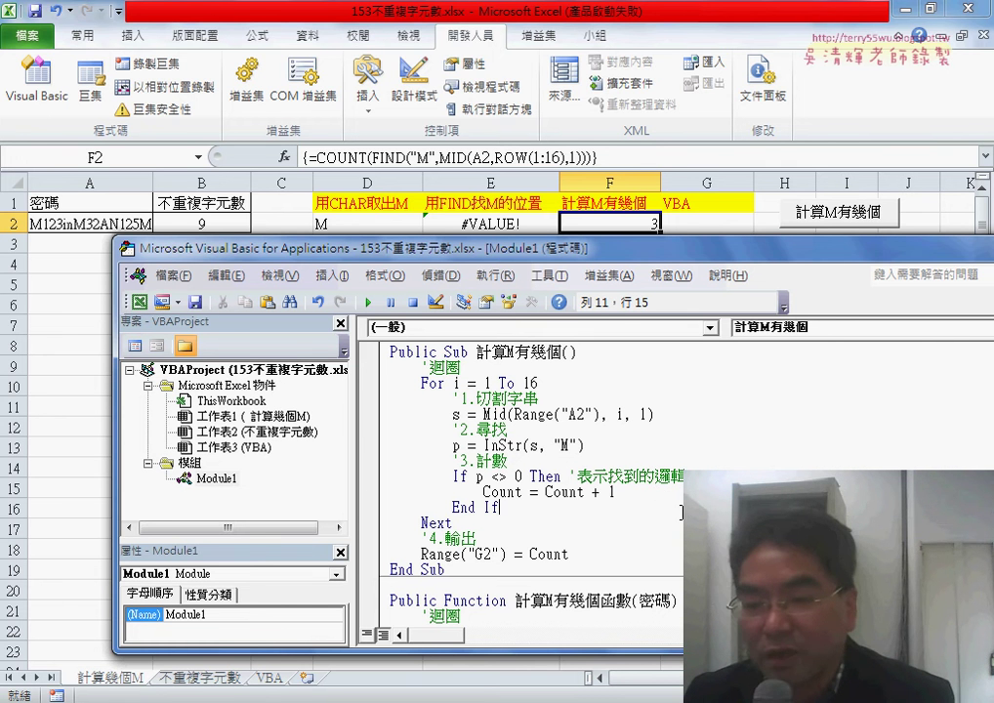
# Step: Annotate the code: highlight p <> 0, Count + 1, If and Mid(Range("A2")), and link Range("G2") to cell G2
pyautogui.moveTo(477, 477); pyautogui.dragTo(523, 477)
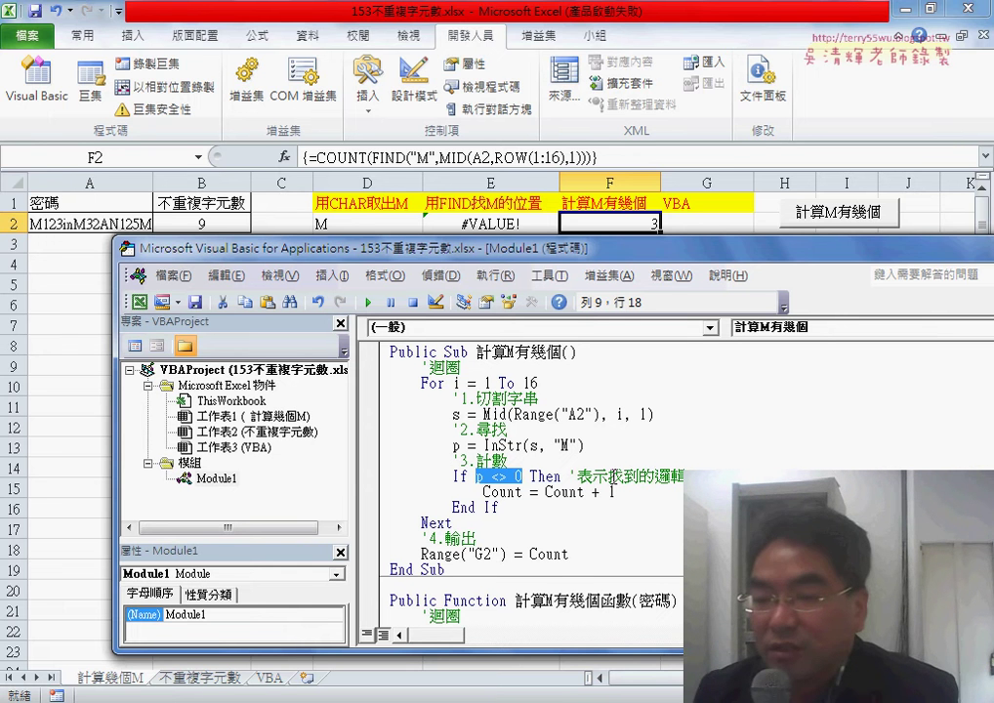
pyautogui.moveTo(546, 492); pyautogui.dragTo(609, 492)
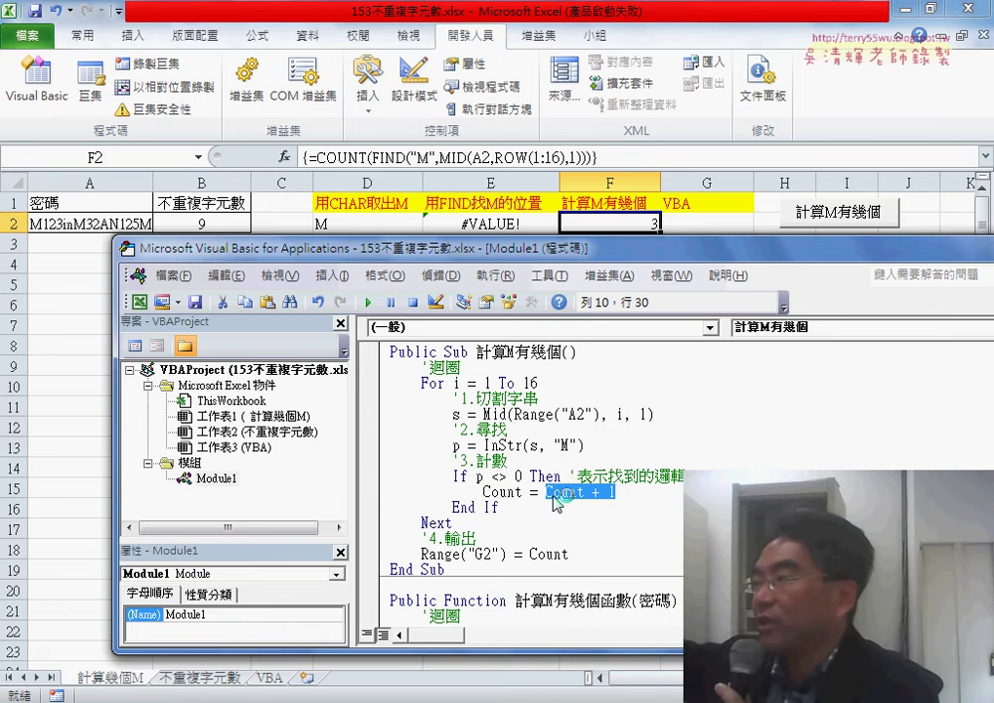
pyautogui.click(564, 554)
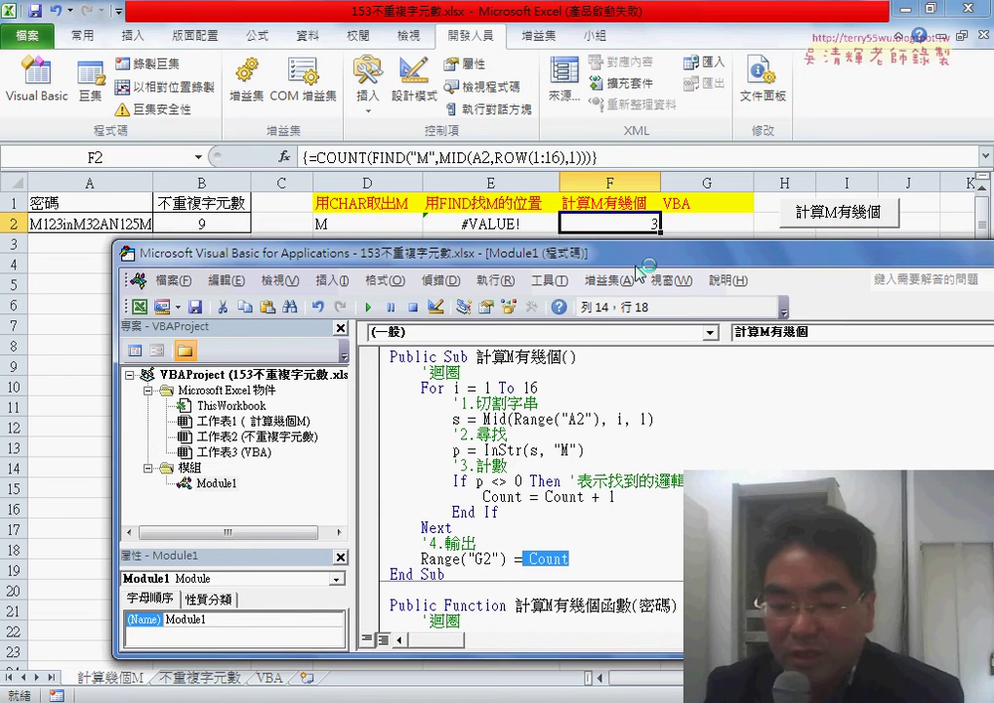
pyautogui.moveTo(638, 241); pyautogui.dragTo(640, 259)
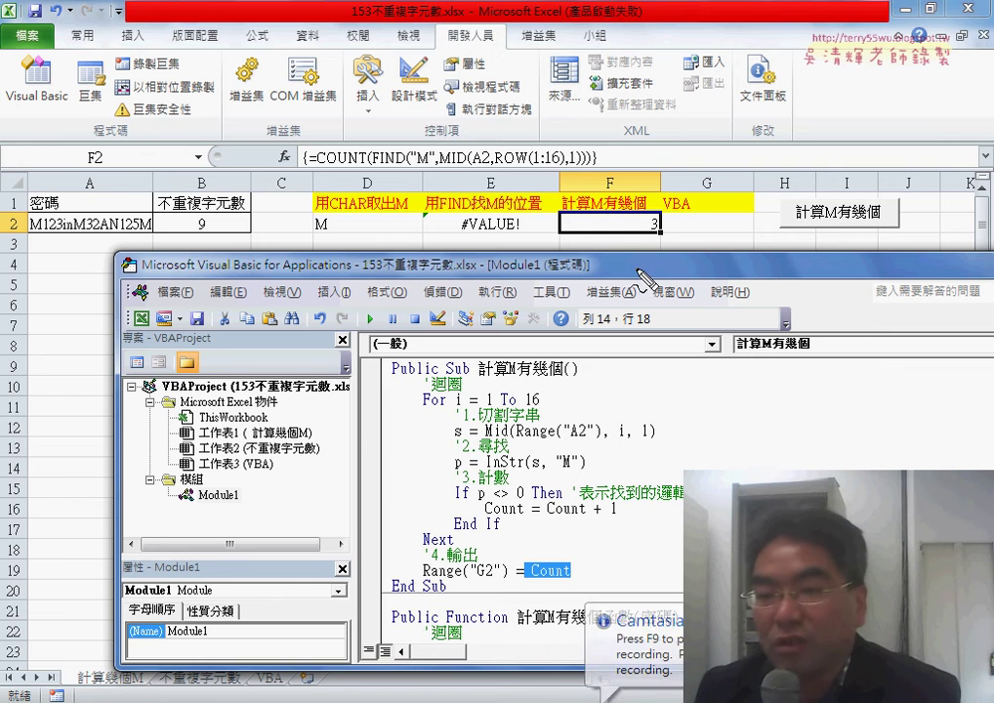
pyautogui.moveTo(724, 217)
pyautogui.mouseDown()
pyautogui.moveTo(639, 215)
pyautogui.moveTo(727, 227)
pyautogui.mouseUp()
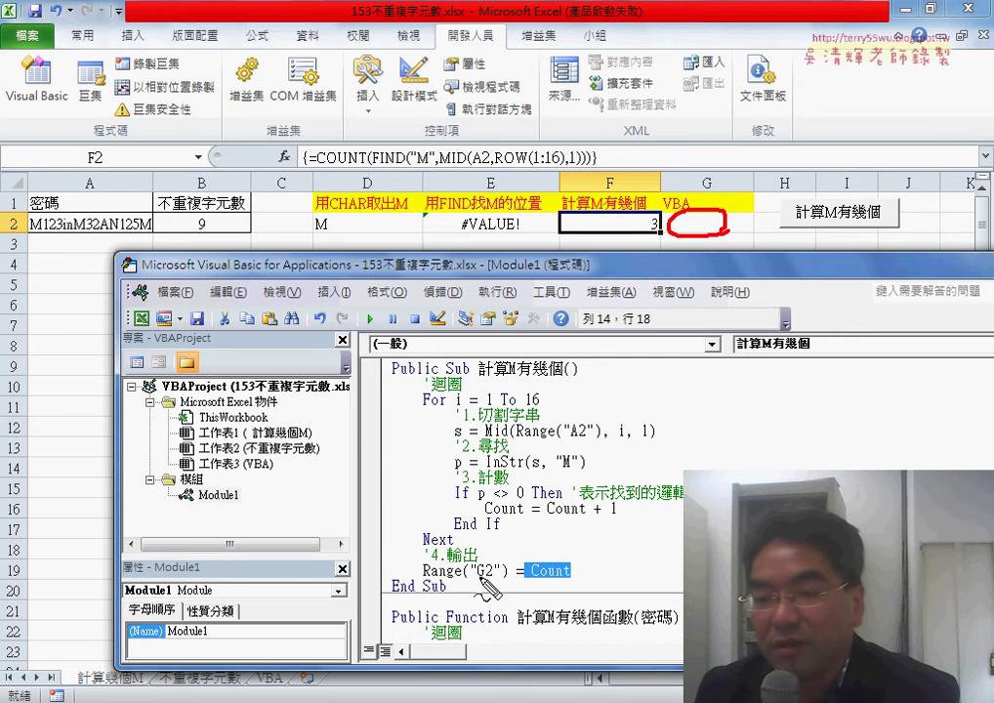
pyautogui.moveTo(498, 578); pyautogui.dragTo(424, 580)
pyautogui.moveTo(543, 568); pyautogui.dragTo(493, 564)
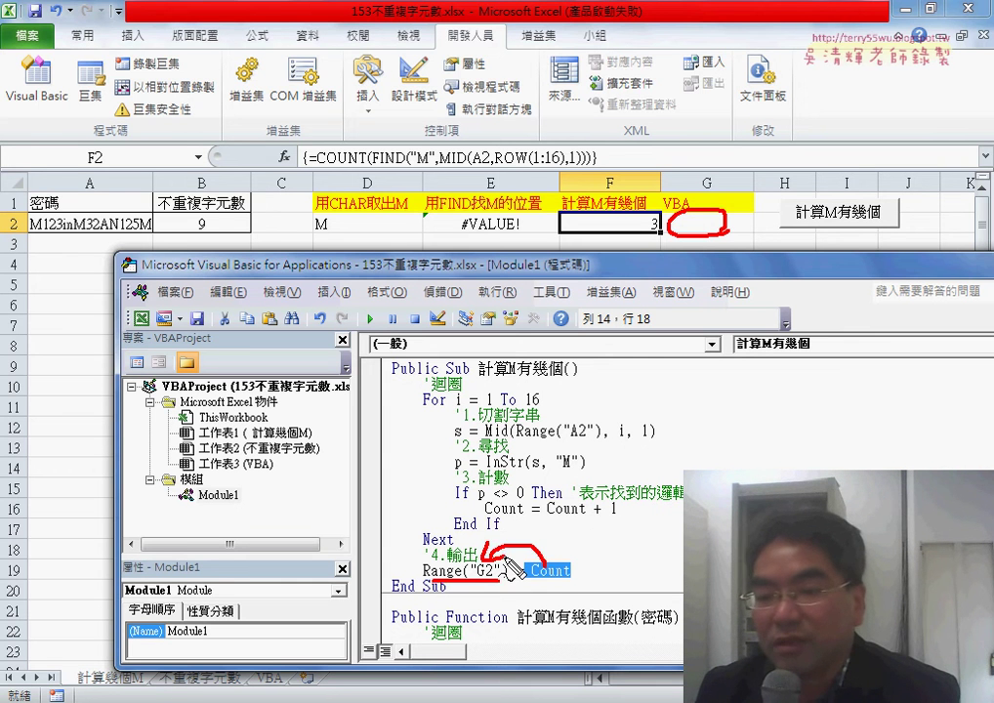
pyautogui.moveTo(429, 571)
pyautogui.mouseDown()
pyautogui.moveTo(385, 322)
pyautogui.moveTo(663, 227)
pyautogui.mouseUp()
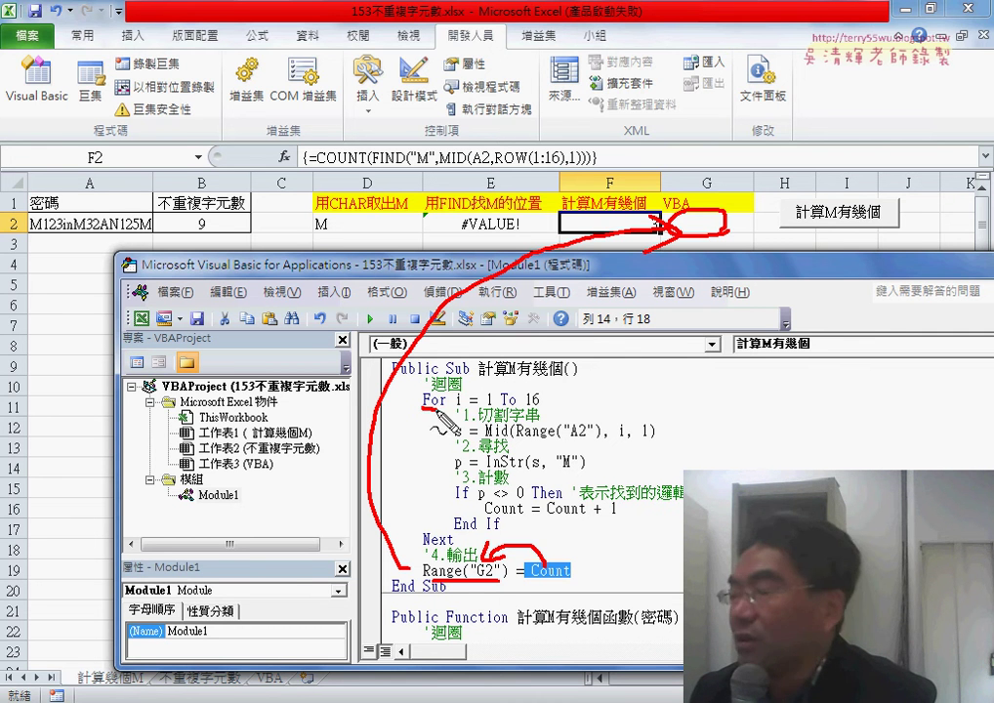
pyautogui.moveTo(453, 500); pyautogui.dragTo(467, 498)
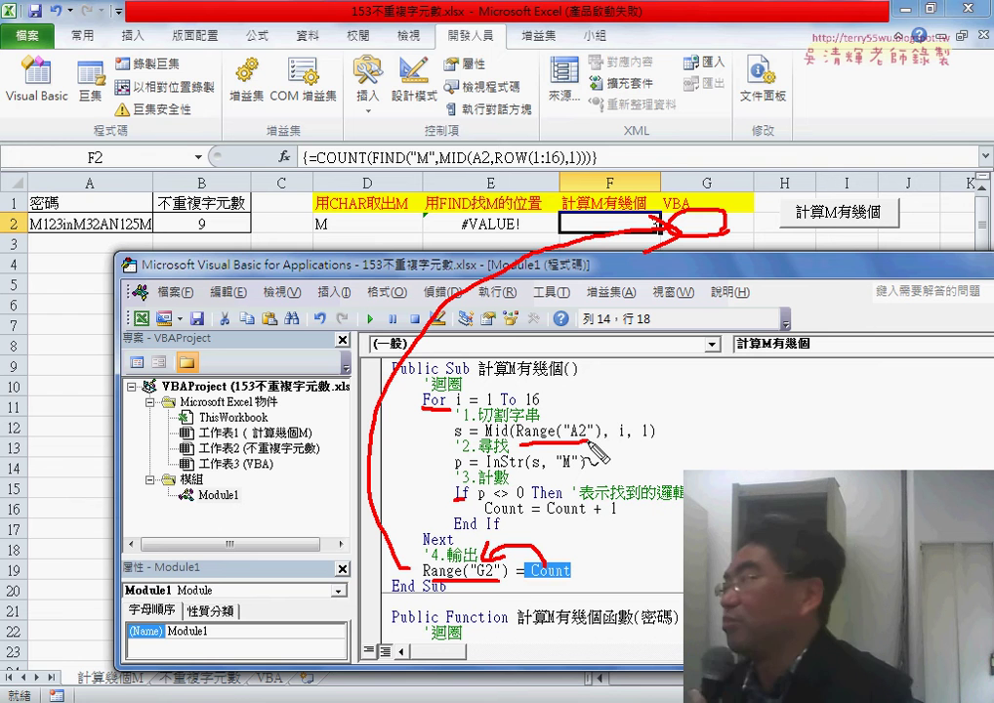
pyautogui.moveTo(519, 440); pyautogui.dragTo(591, 438)
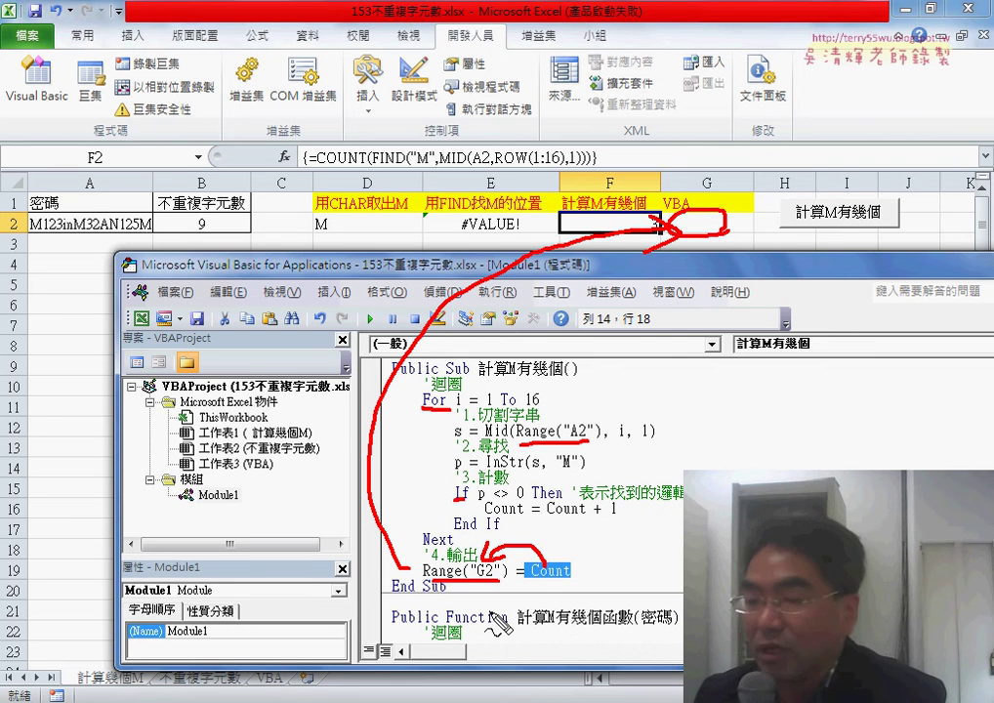
# Step: Clear the annotations, select the whole 計算M有幾個 Sub, and switch to the Google Docs notes
pyautogui.press('Escape')
pyautogui.press('F5')
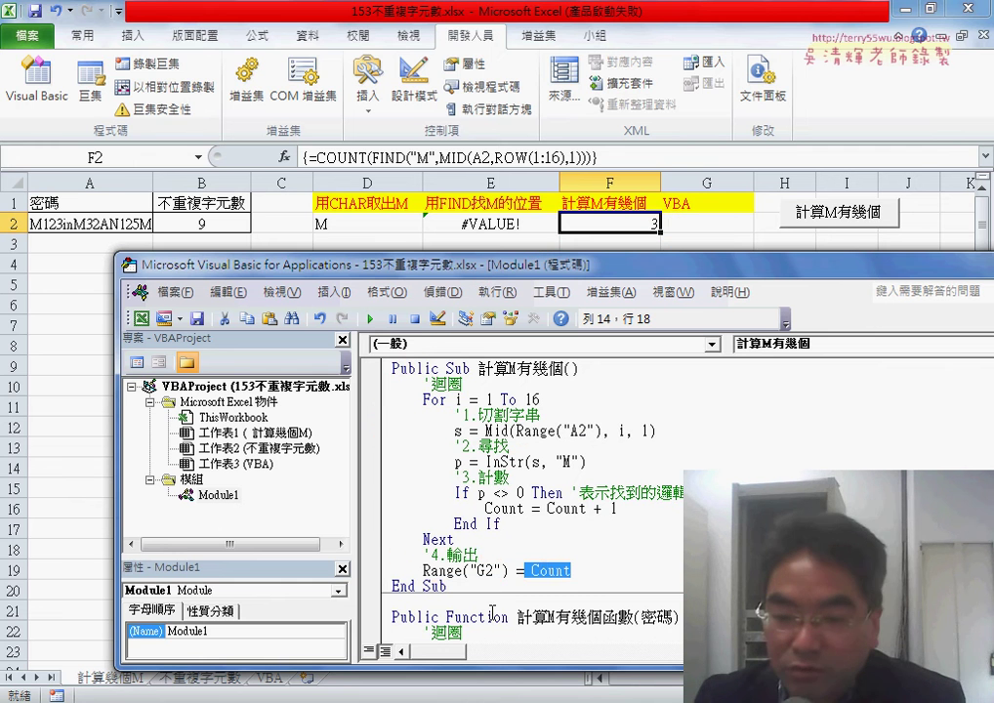
pyautogui.moveTo(461, 591); pyautogui.dragTo(382, 375)
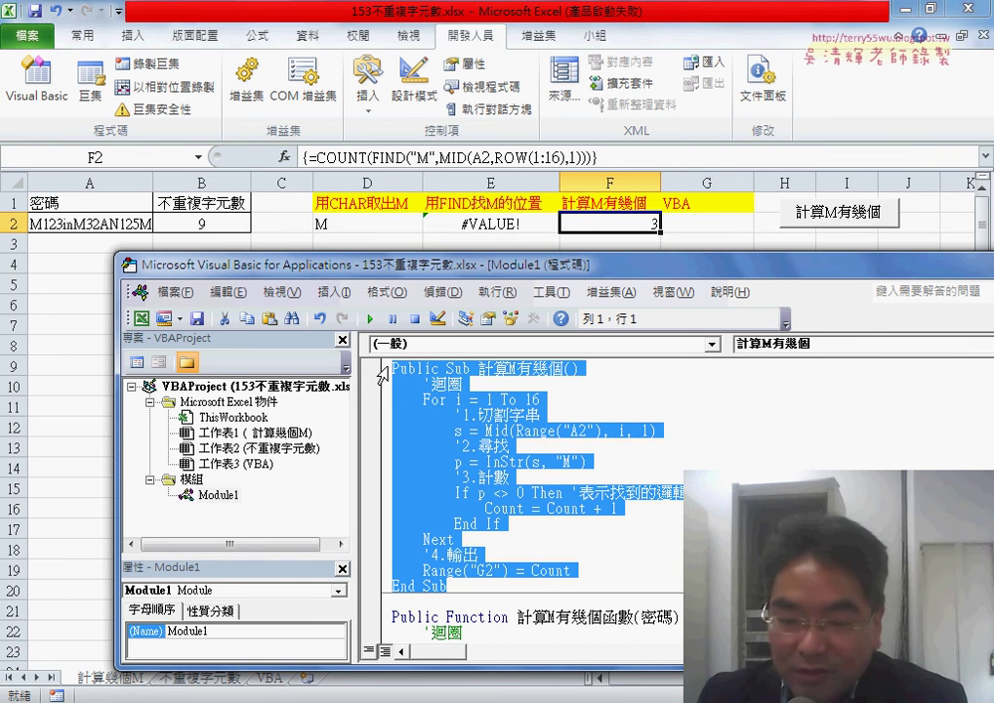
pyautogui.hotkey('alt', 'Tab')
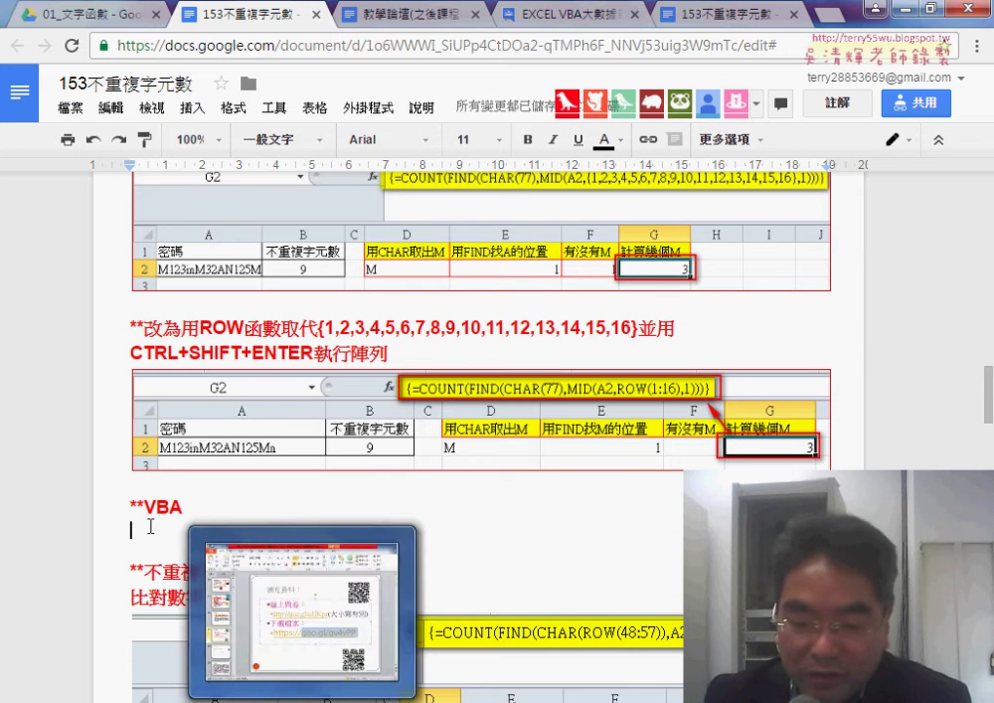
# Step: Paste the Sub under the VBA heading and format it as coloured code with Code Pretty
pyautogui.write('Public Sub 計算M有幾個()     \'迴圈     For i = 1 To 16         \'1.切割字串         s = Mid(Range("A2"), i, 1)         \'2.尋找         p = InStr(s, "M")         \'3.計數         If p <> 0 Then \'表示找到的邏輯             Count = Count + 1         End If     Next     \'4.輸出     Range("G2") = Count End Sub')
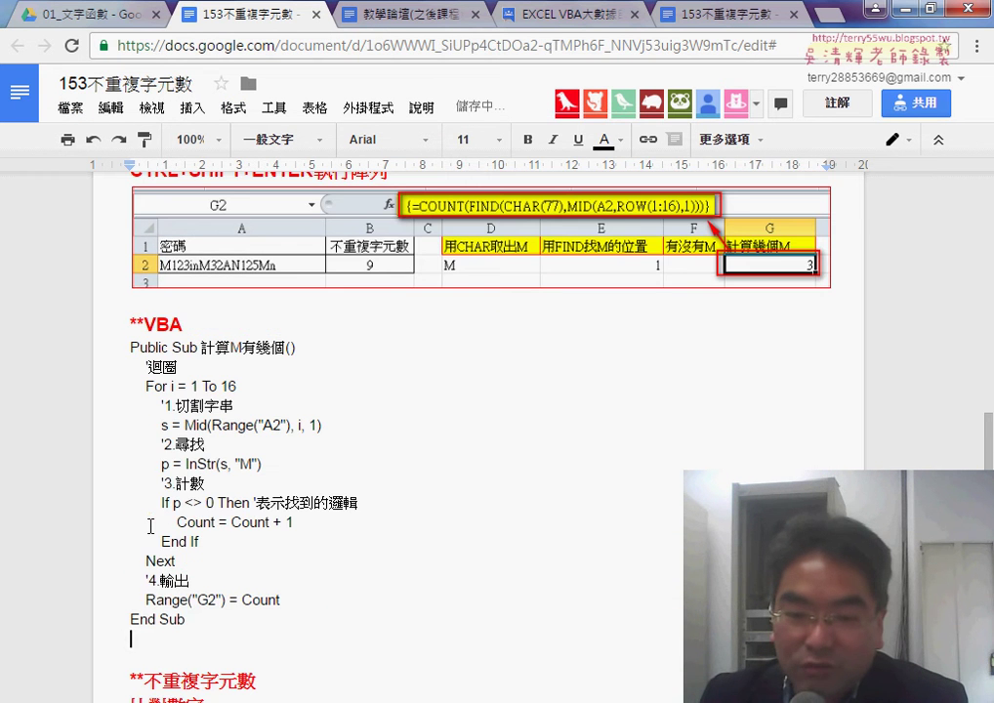
pyautogui.moveTo(185, 619); pyautogui.dragTo(129, 348)
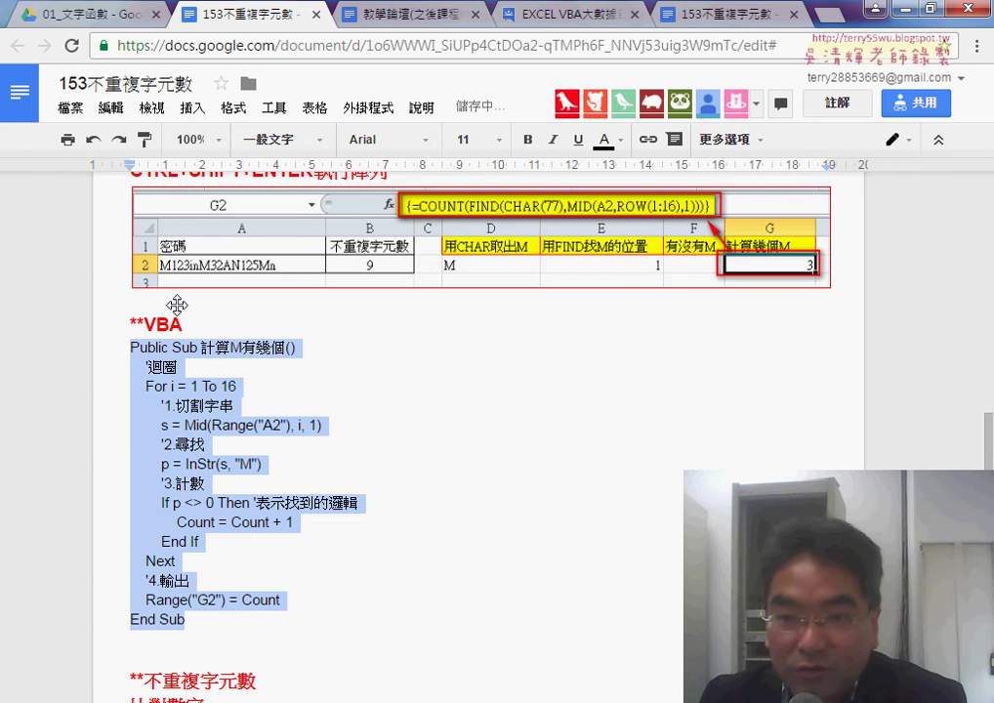
pyautogui.click(363, 109)
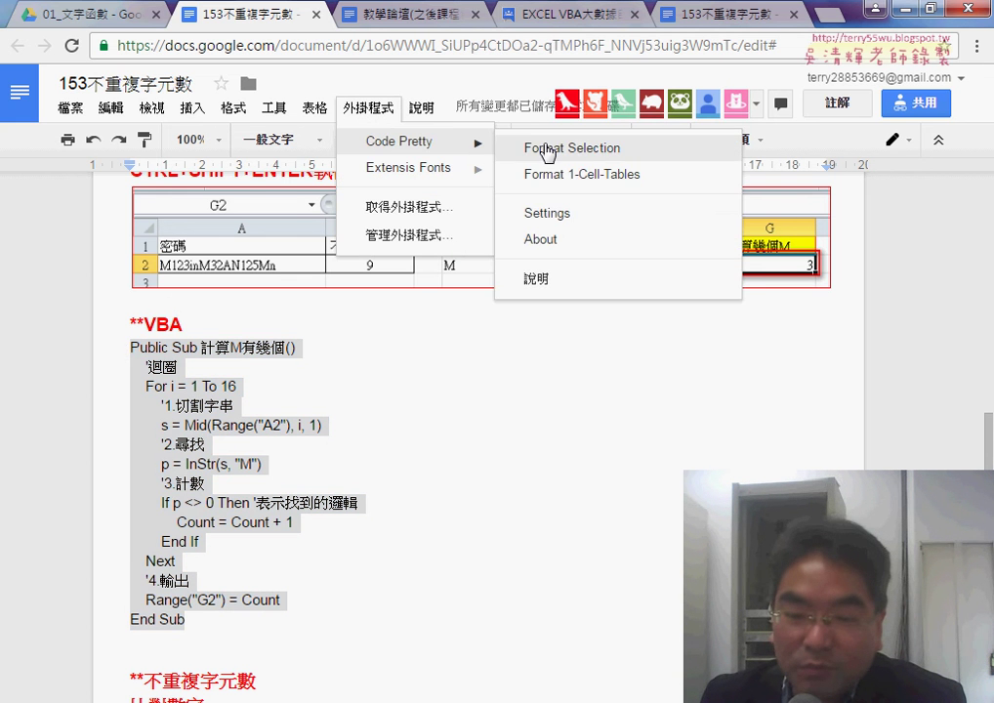
pyautogui.click(572, 148)
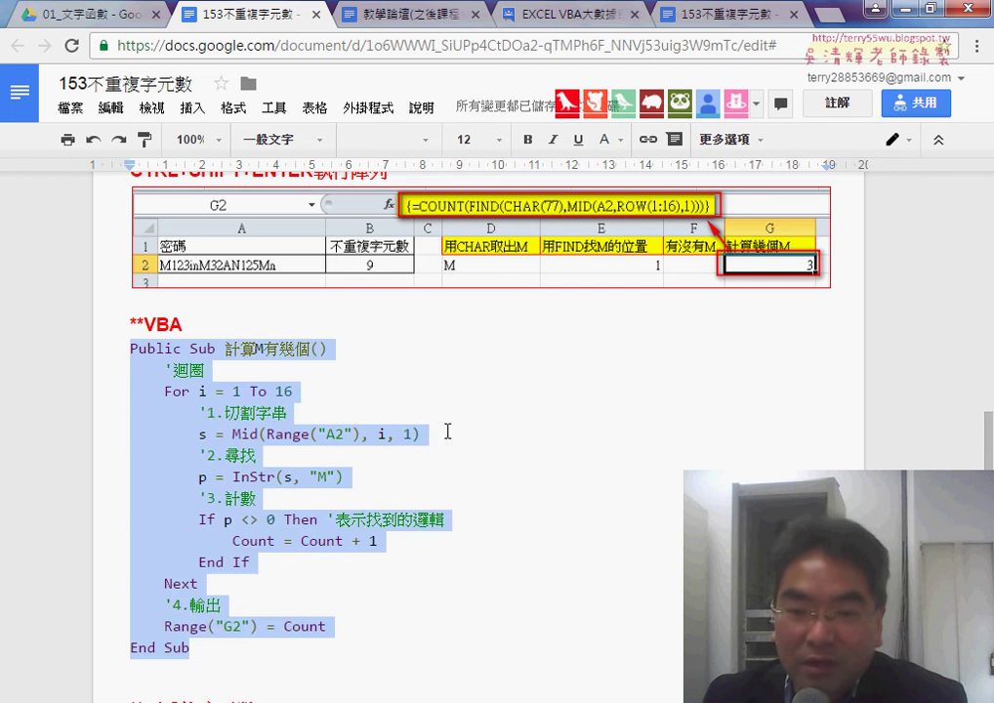
# Step: Make the Public Sub 計算M有幾個() line a Heading 2, then reopen Module1 in the VBA editor
pyautogui.moveTo(333, 349); pyautogui.dragTo(130, 349)
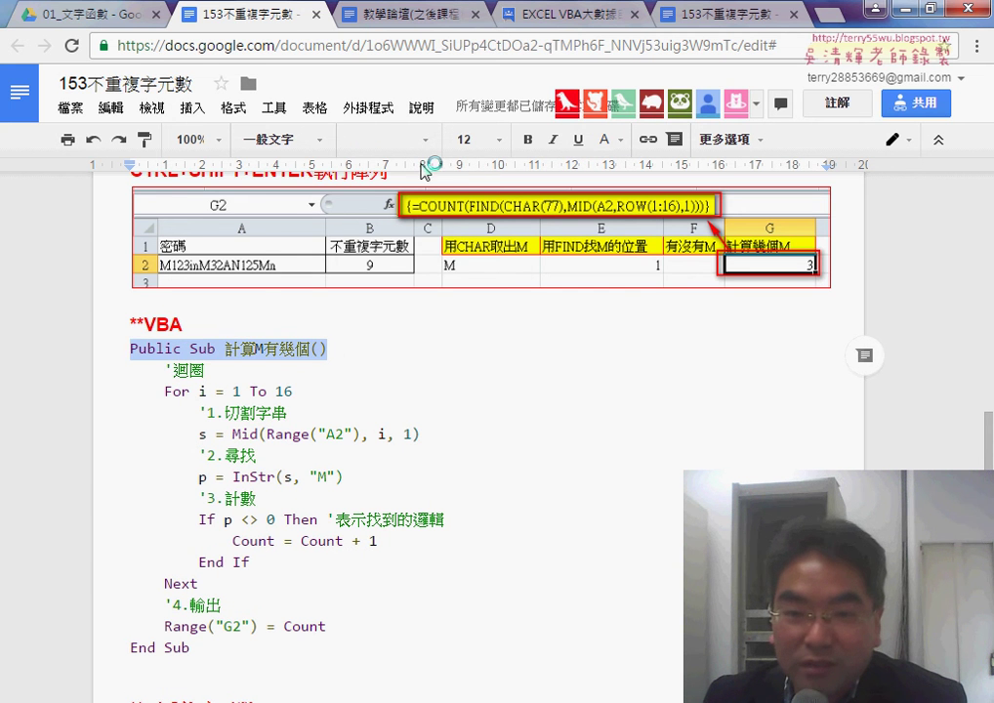
pyautogui.click(279, 139)
pyautogui.click(297, 416)
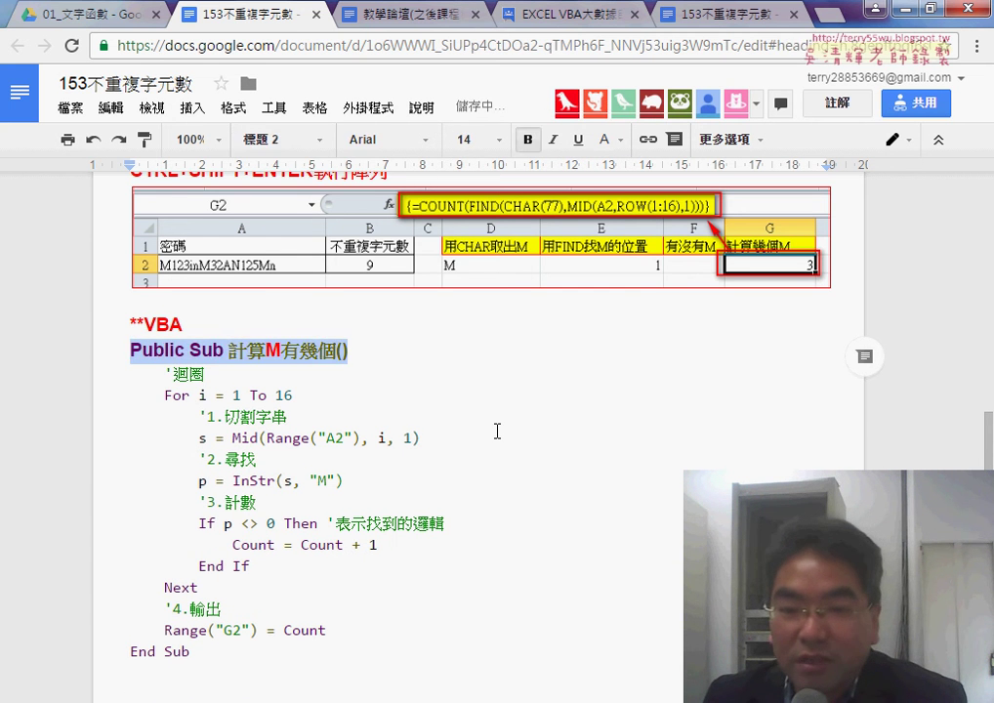
pyautogui.click(497, 430)
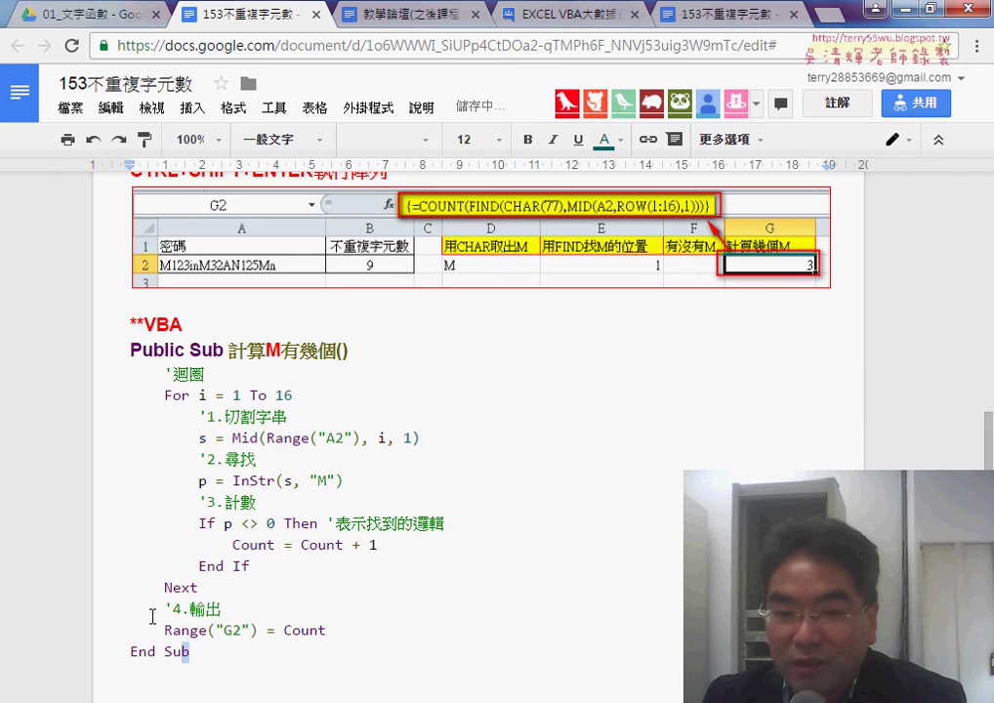
pyautogui.moveTo(242, 641); pyautogui.dragTo(124, 348)
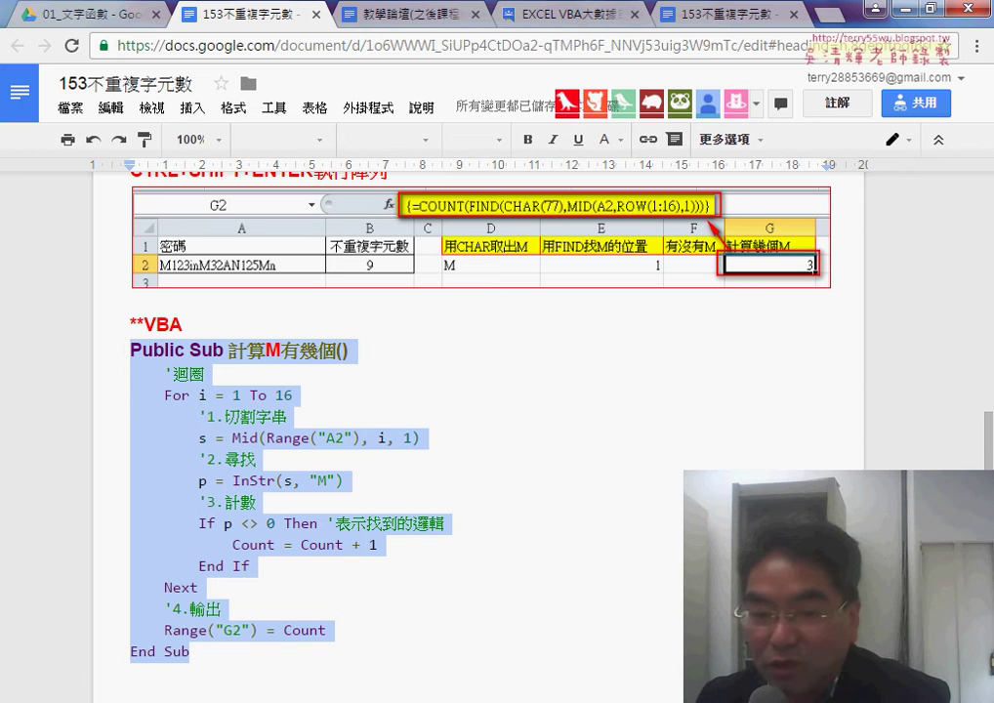
pyautogui.hotkey('alt', 'Tab')
pyautogui.doubleClick(219, 492)
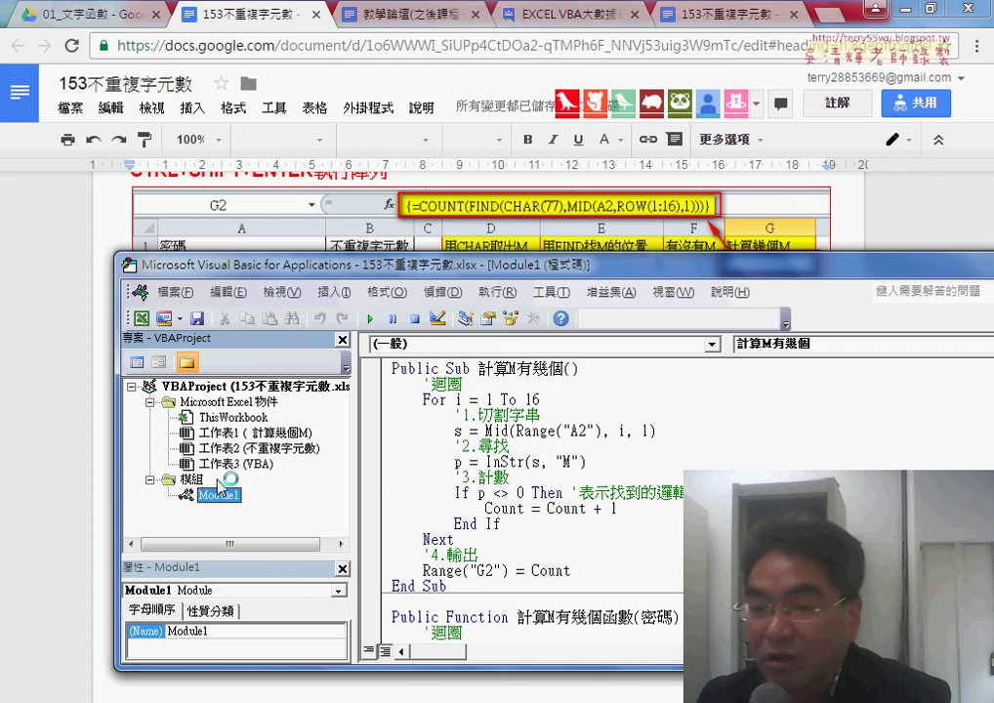
pyautogui.moveTo(423, 570)
pyautogui.mouseDown()
pyautogui.moveTo(447, 586)
pyautogui.moveTo(391, 368)
pyautogui.mouseUp()
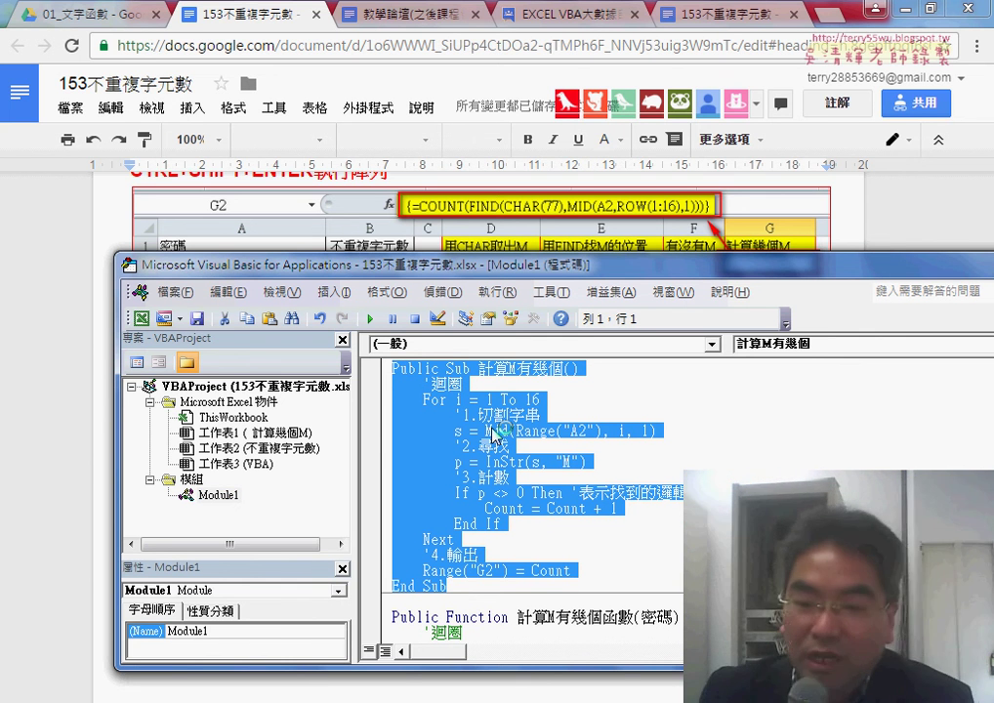
pyautogui.click(495, 430)
pyautogui.moveTo(571, 570); pyautogui.dragTo(391, 384)
pyautogui.press('Delete')
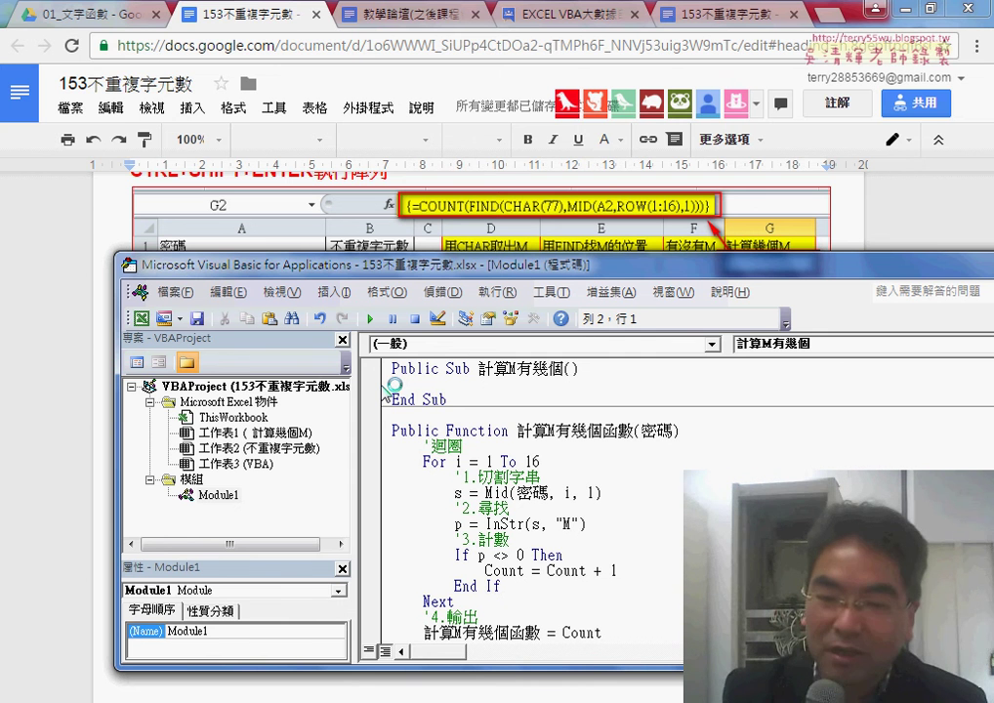
pyautogui.hotkey('ctrl', 'z')
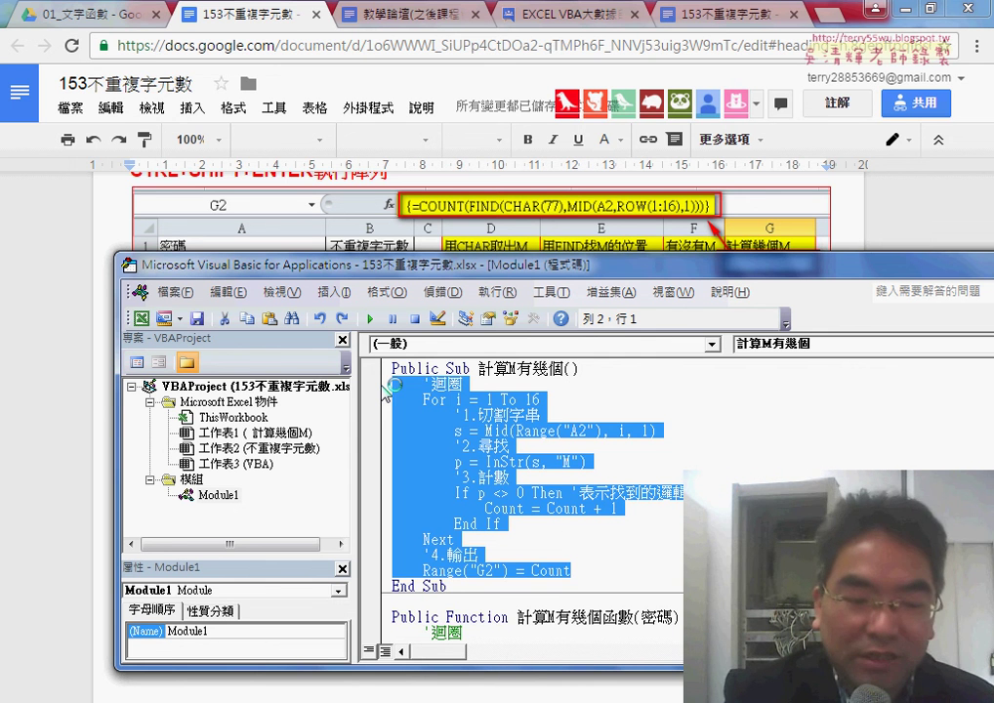